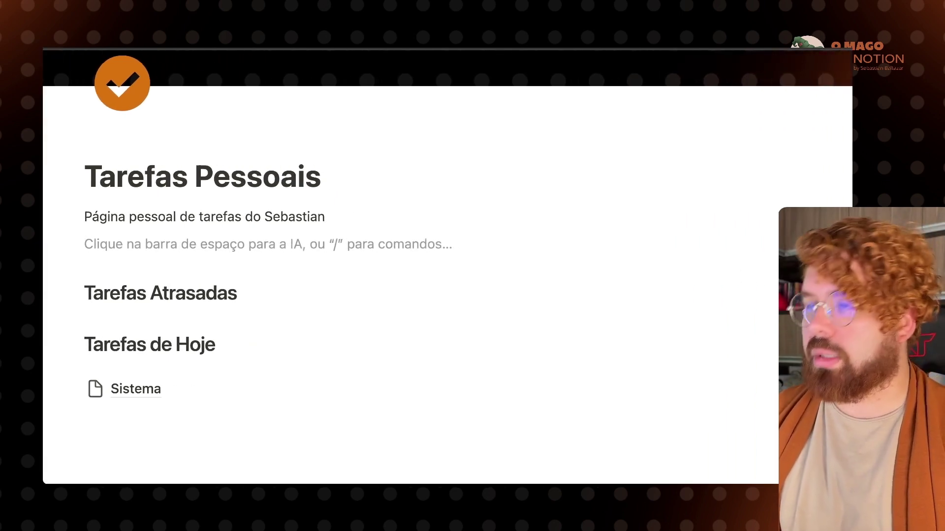
# - Insert a two-column layout on the empty line below the page description
pyautogui.write('/')
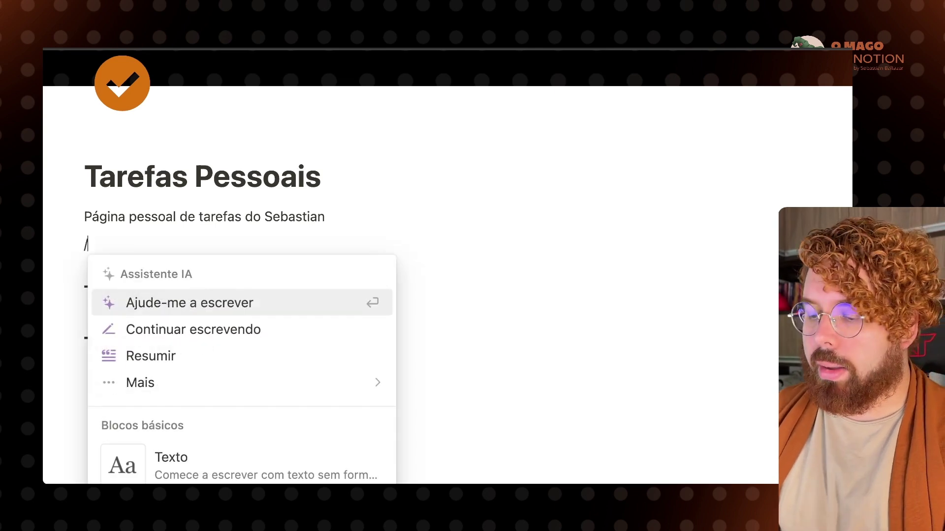
pyautogui.write('2col')
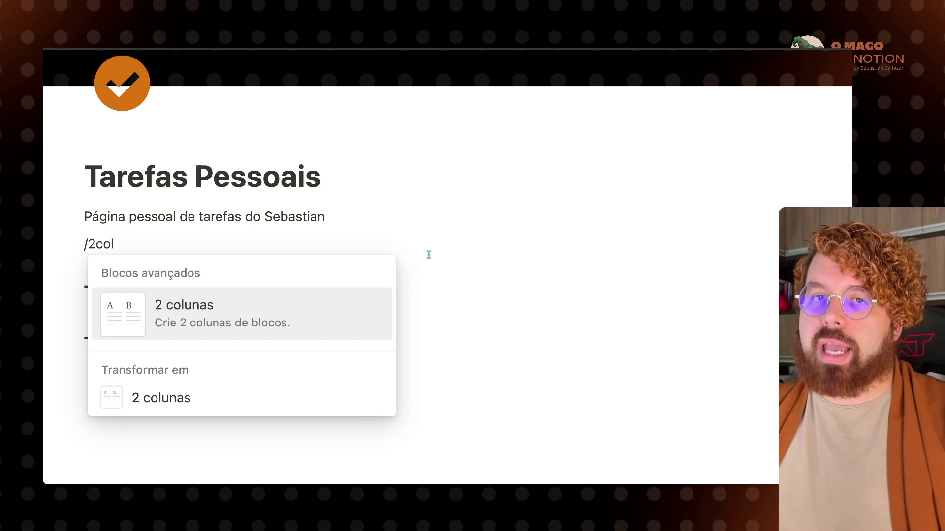
pyautogui.moveTo(331, 319)
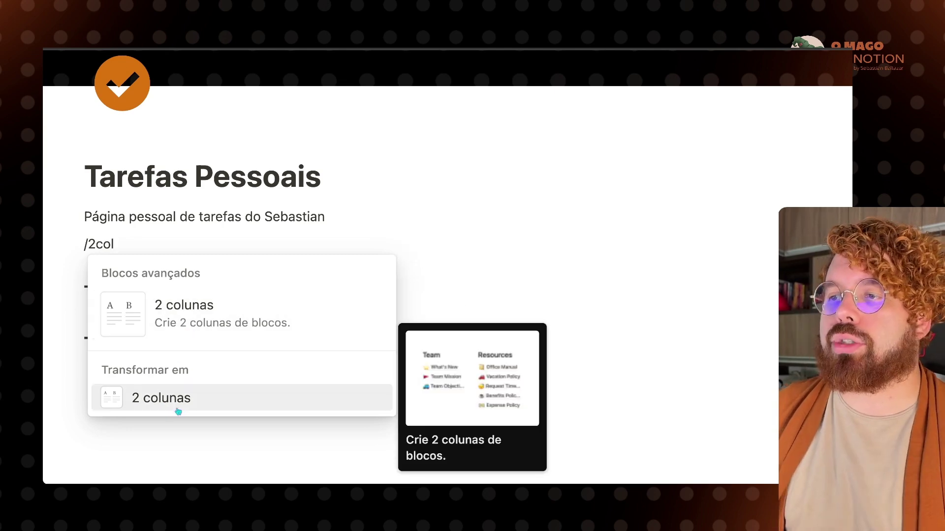
pyautogui.click(179, 411)
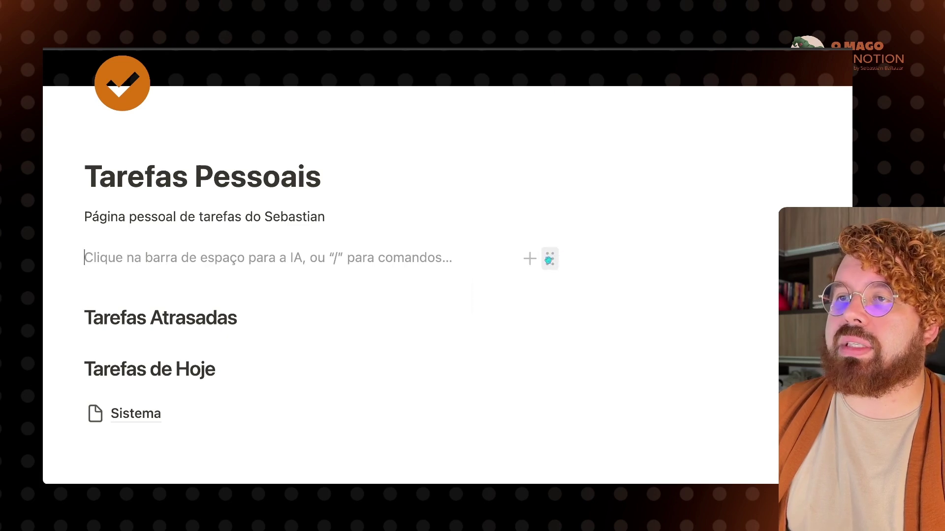
pyautogui.moveTo(550, 259); pyautogui.dragTo(604, 263)
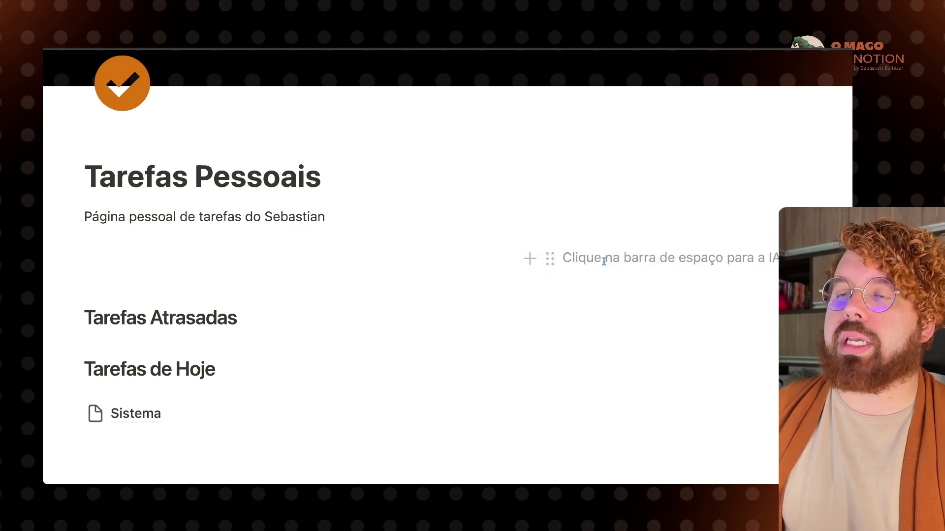
pyautogui.hscroll(4, 603, 261)
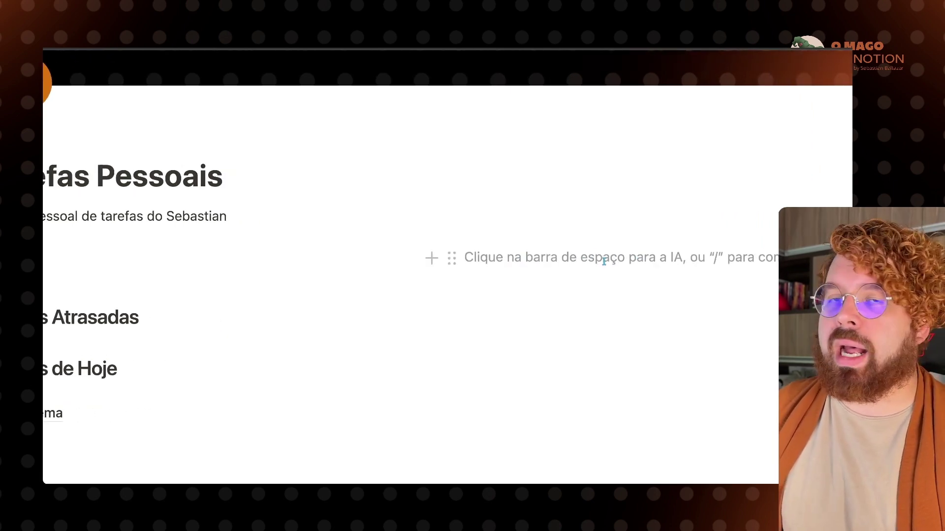
pyautogui.hscroll(-4, 604, 262)
pyautogui.click(401, 257)
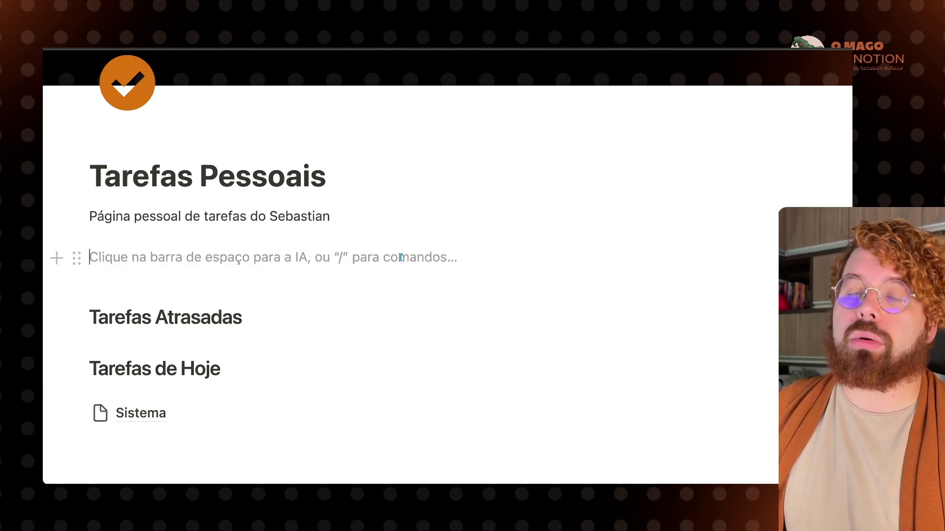
# - Move the "Tarefas Atrasadas" heading into the first column and the "Tarefas de Hoje" heading into the second column
pyautogui.moveTo(76, 317); pyautogui.dragTo(129, 244)
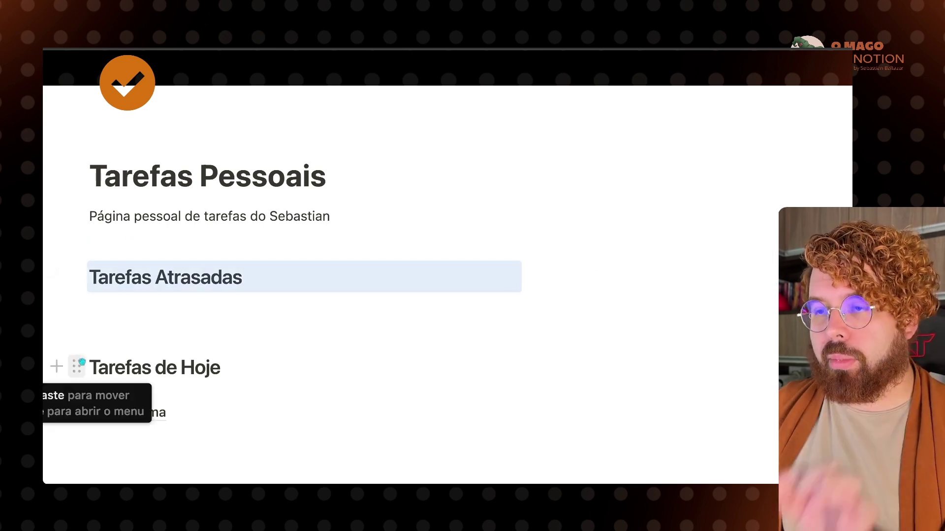
pyautogui.moveTo(76, 367); pyautogui.dragTo(601, 256)
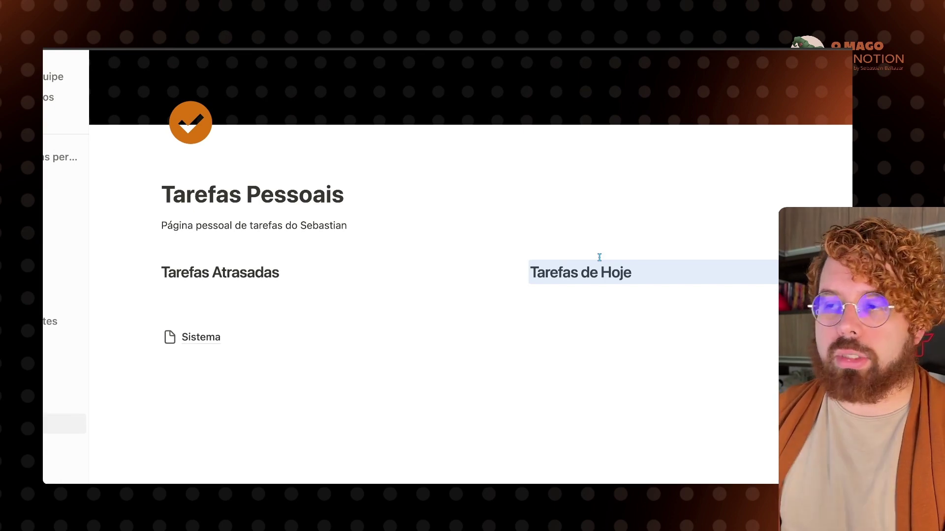
# - Add an empty line under the "Tarefas Atrasadas" heading and collapse the sidebar
pyautogui.click(330, 260)
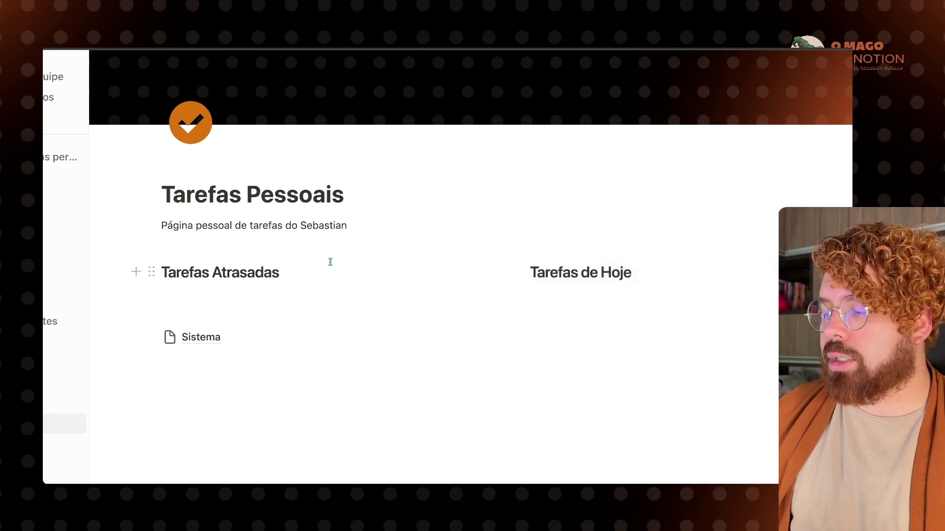
pyautogui.press('Return')
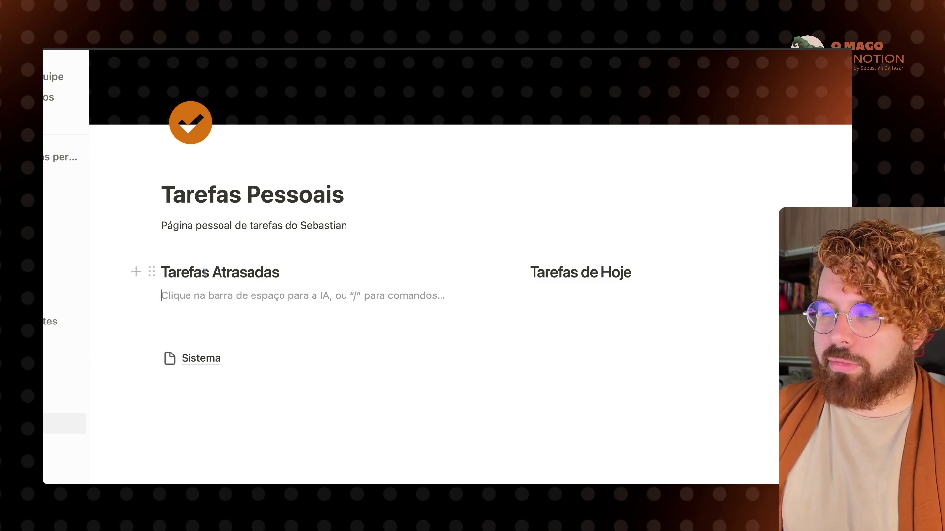
pyautogui.click(150, 298)
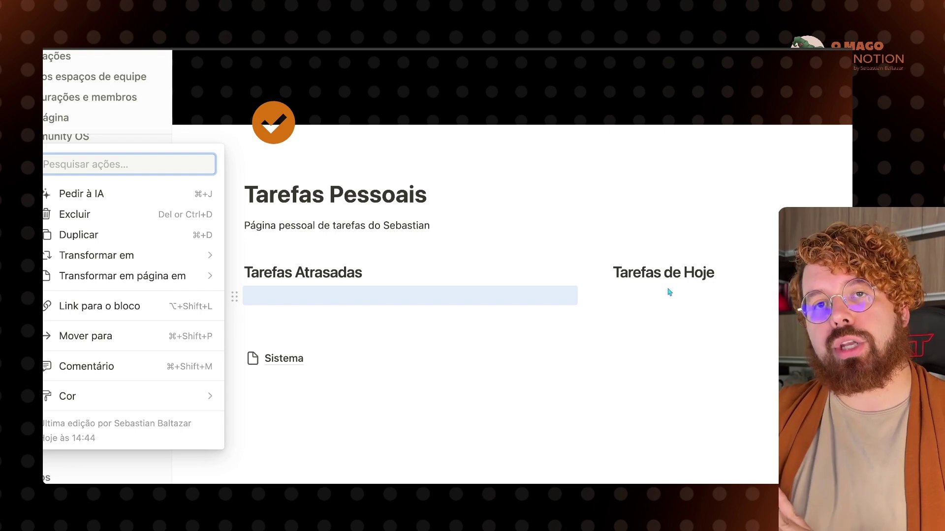
pyautogui.press('Escape')
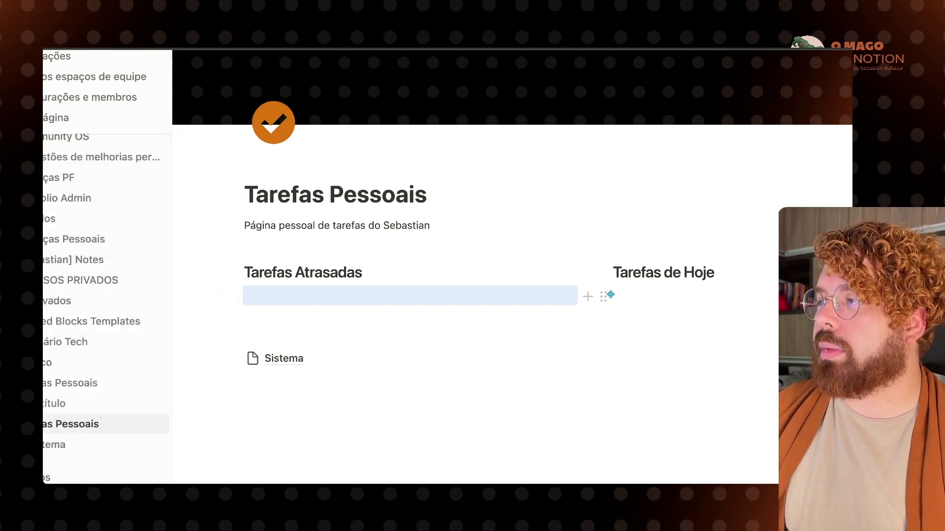
pyautogui.click(605, 296)
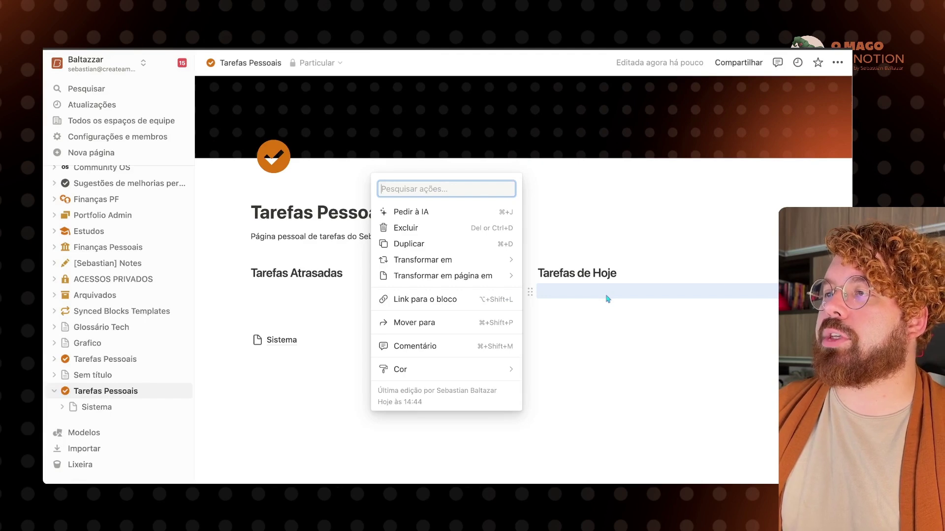
pyautogui.click(168, 66)
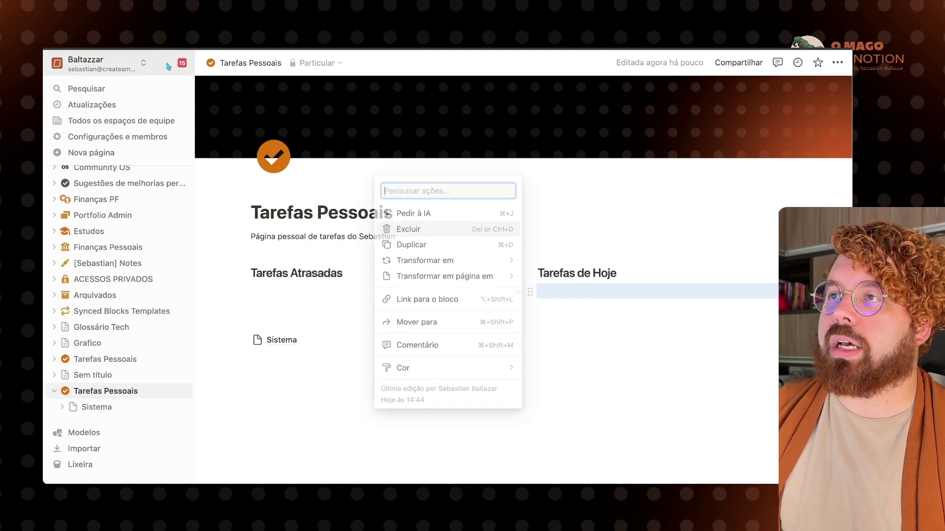
pyautogui.click(169, 66)
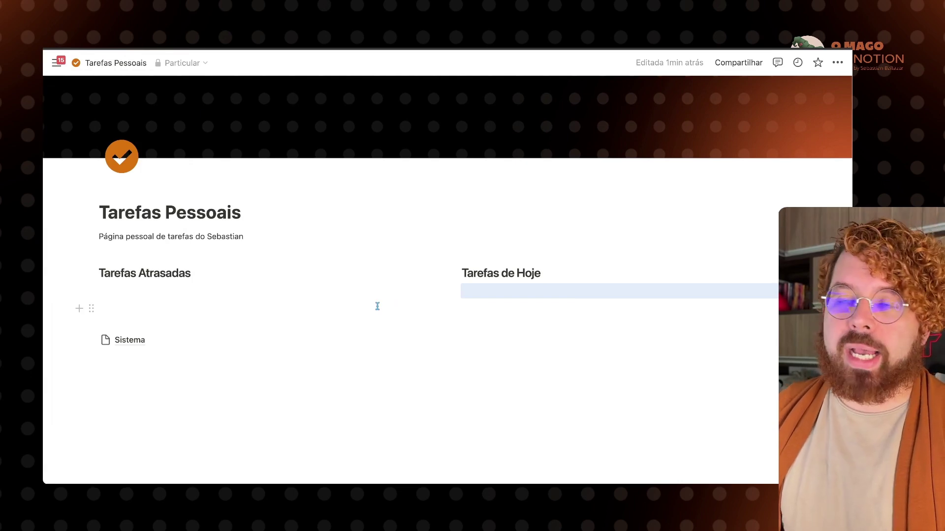
# - Insert an image block under "Tarefas Atrasadas" and upload the black-and-orange dotted background image file into it
pyautogui.click(238, 287)
pyautogui.click(518, 283)
pyautogui.click(237, 286)
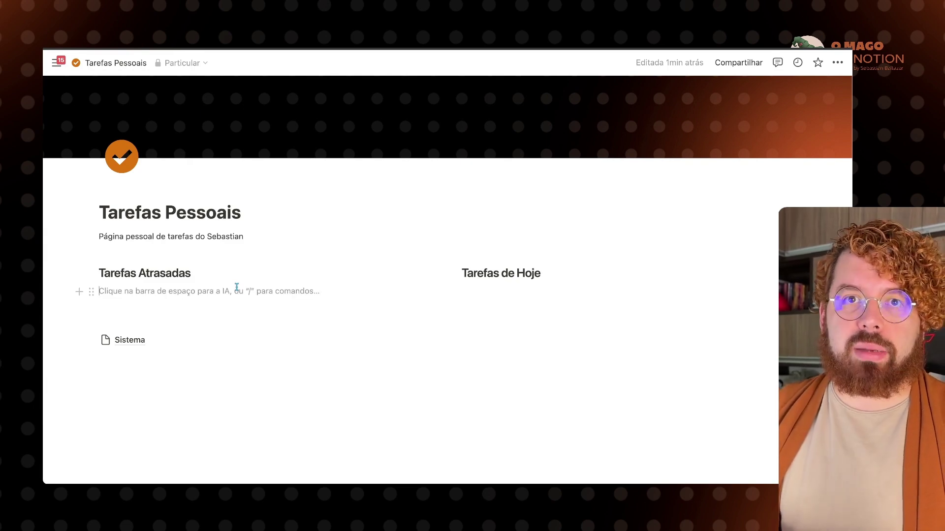
pyautogui.write('/')
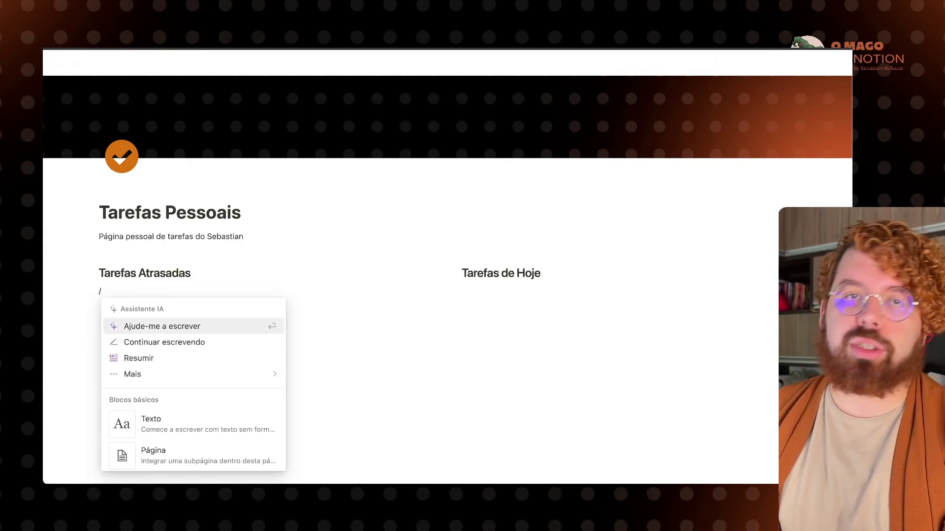
pyautogui.write('imag')
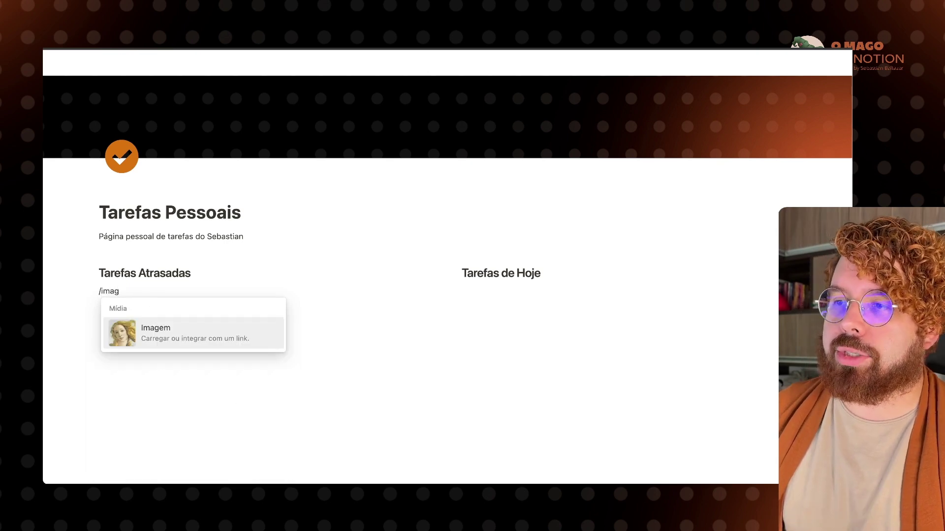
pyautogui.click(173, 327)
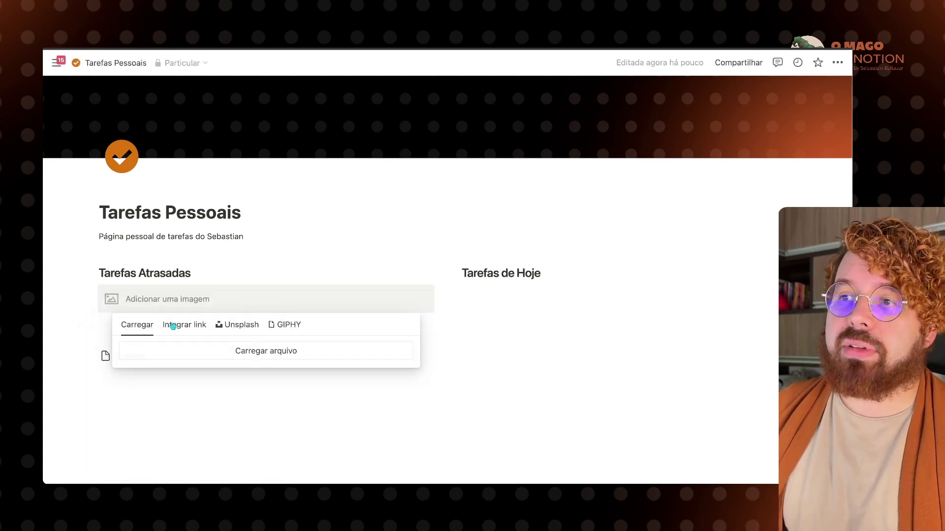
pyautogui.click(199, 349)
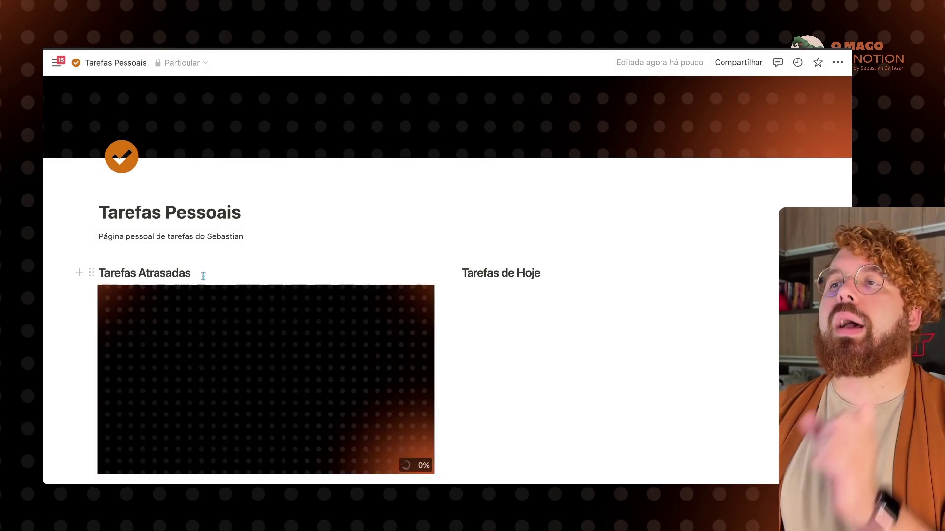
# - Shrink the image under "Tarefas Atrasadas" to a small thumbnail and align it to the centre of its column
pyautogui.scroll(-1, 204, 276)
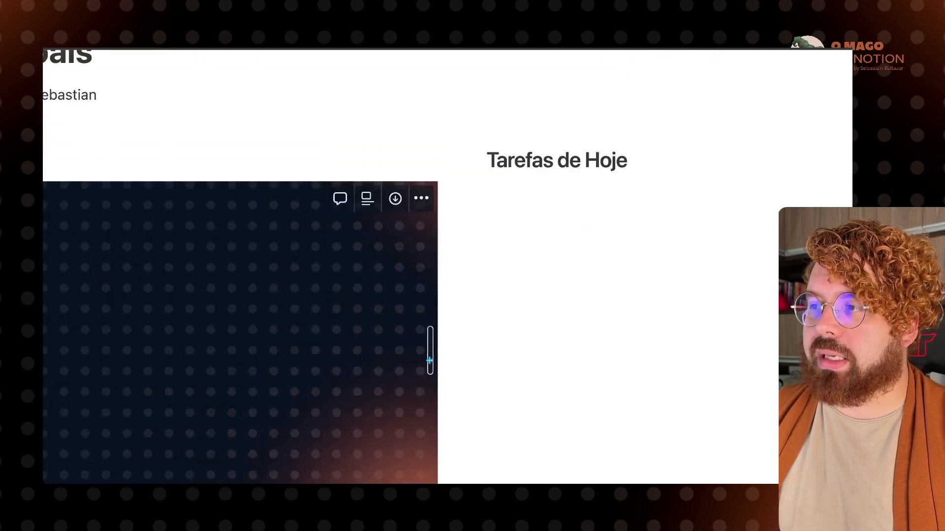
pyautogui.moveTo(429, 360); pyautogui.dragTo(166, 316)
pyautogui.click(162, 270)
pyautogui.moveTo(234, 431)
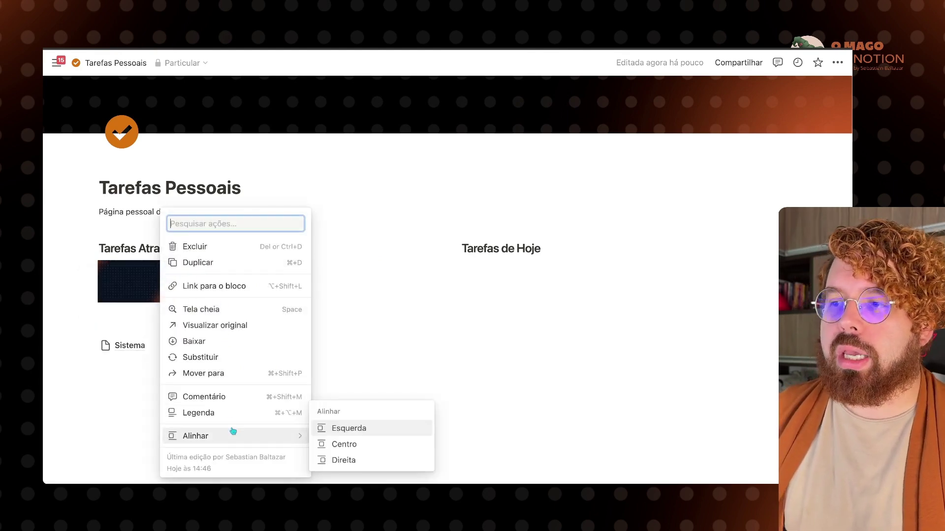
pyautogui.click(380, 446)
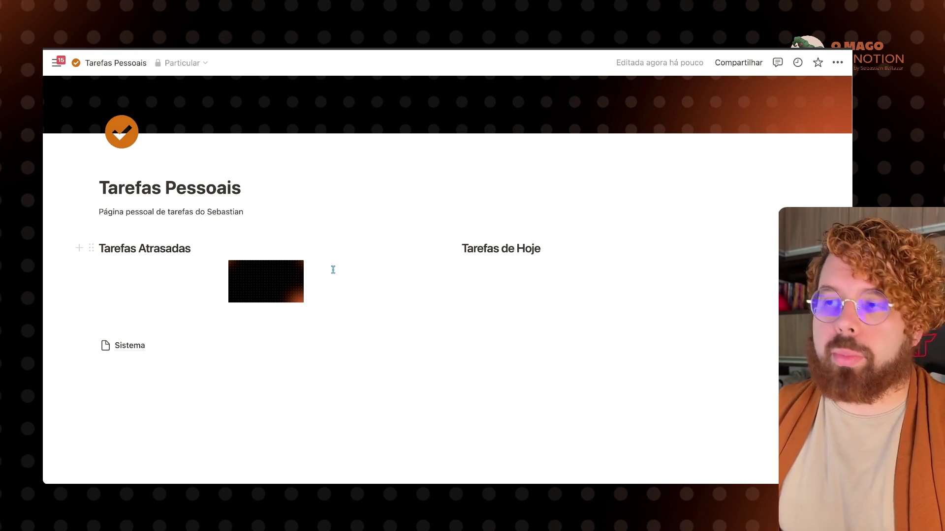
# - Enlarge the image under "Tarefas Atrasadas" to about three quarters of the column width and align it right
pyautogui.moveTo(299, 281); pyautogui.dragTo(476, 288)
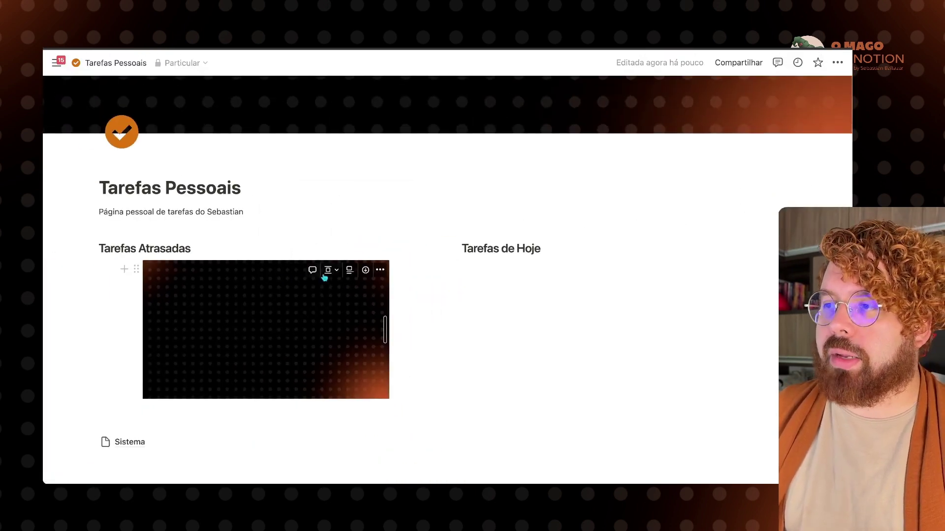
pyautogui.click(324, 277)
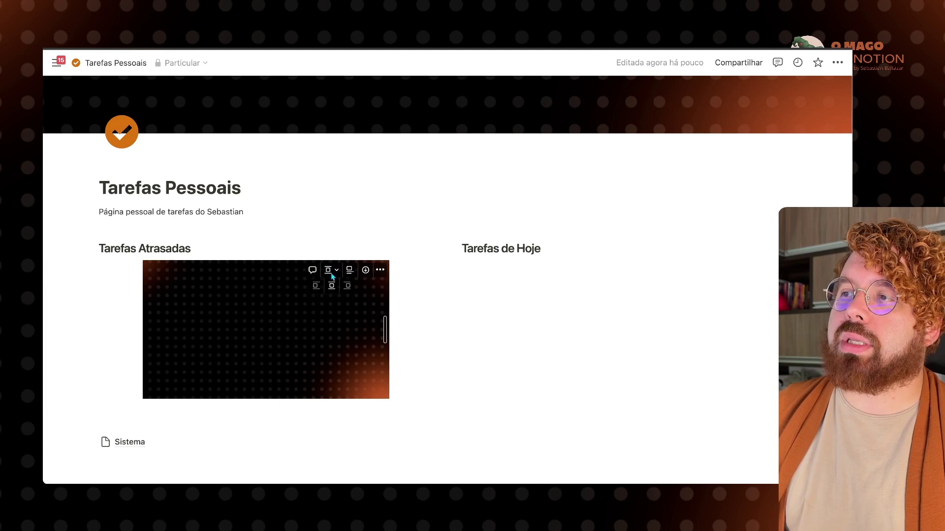
pyautogui.click(349, 290)
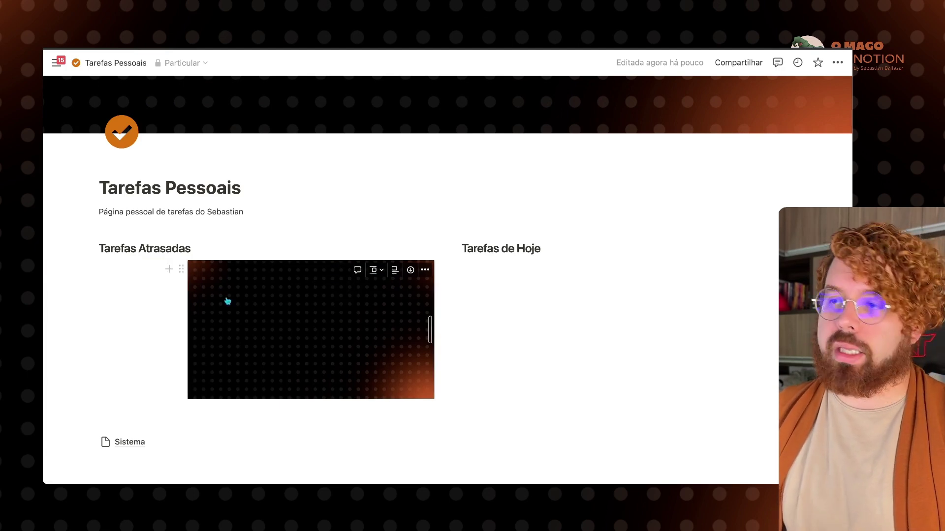
# - Duplicate the image, move the copy under "Tarefas de Hoje" in the second column, and align it left
pyautogui.moveTo(121, 300); pyautogui.dragTo(258, 347)
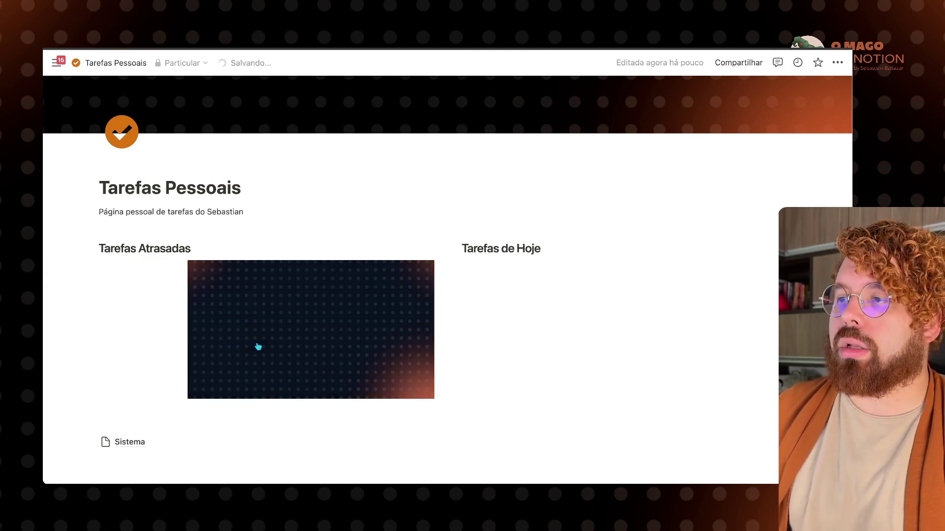
pyautogui.hotkey('ctrl', 'd')
pyautogui.moveTo(394, 312); pyautogui.dragTo(514, 256)
pyautogui.click(738, 270)
pyautogui.click(722, 287)
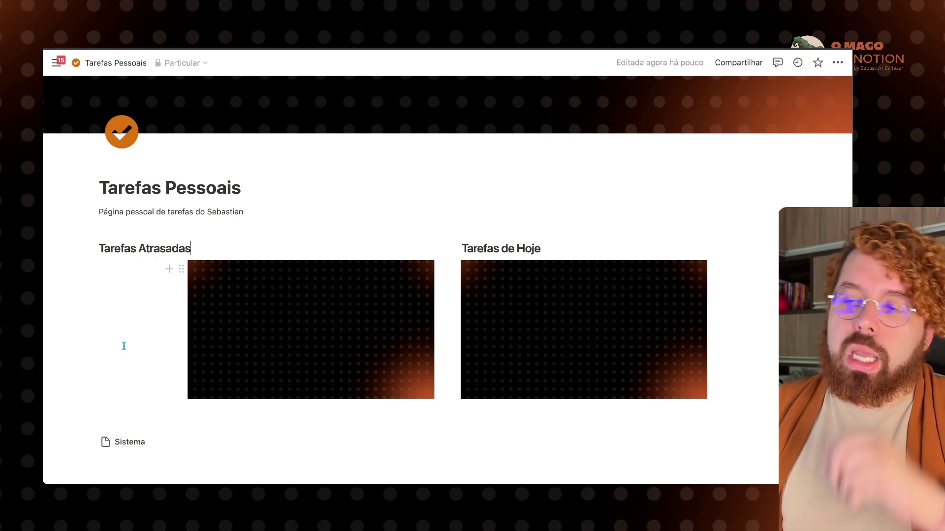
# - Browse the block types available for the empty line below the first image, filtering by "integrar" to examine the integration options
pyautogui.scroll(-5, 124, 346)
pyautogui.click(118, 227)
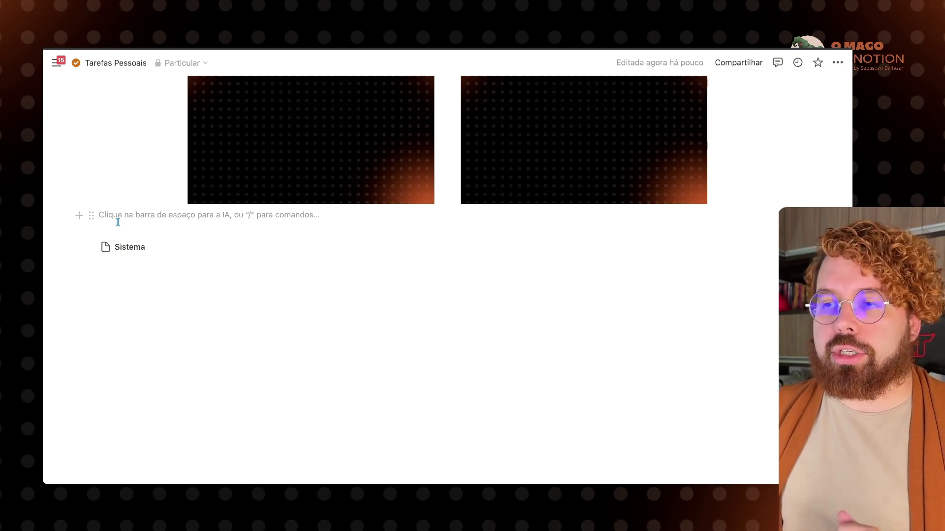
pyautogui.write('/')
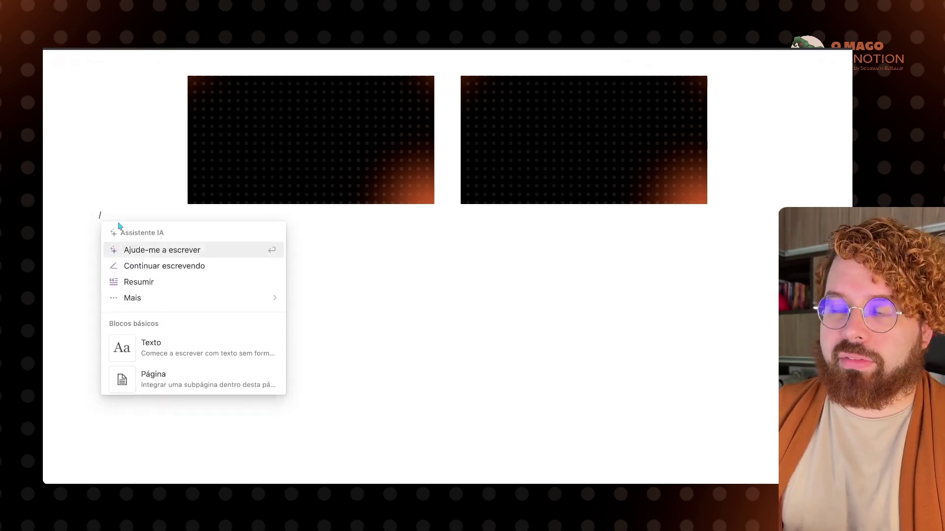
pyautogui.scroll(-10, 191, 334)
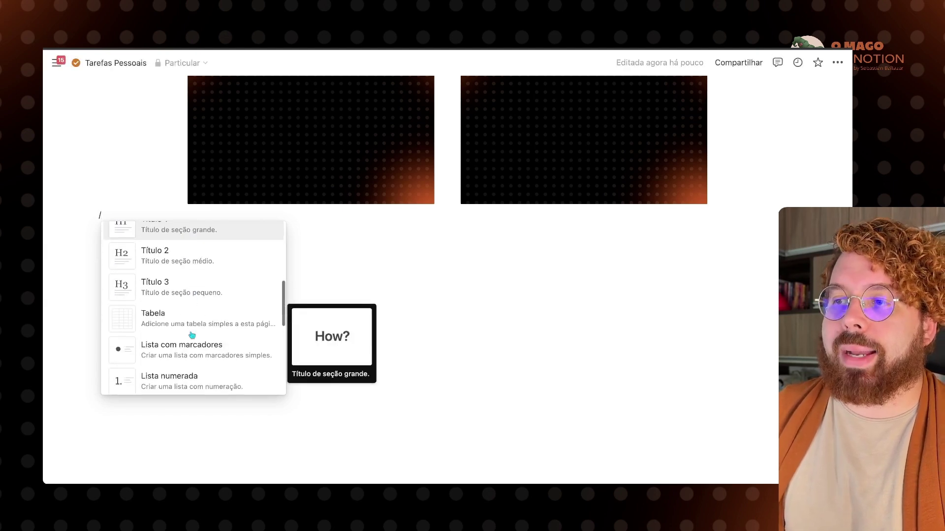
pyautogui.scroll(-8, 192, 335)
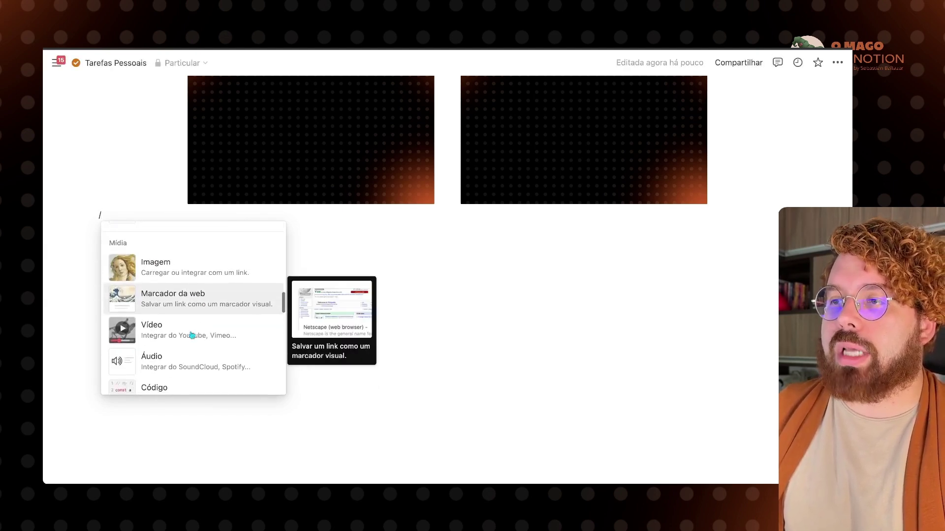
pyautogui.scroll(-10, 192, 335)
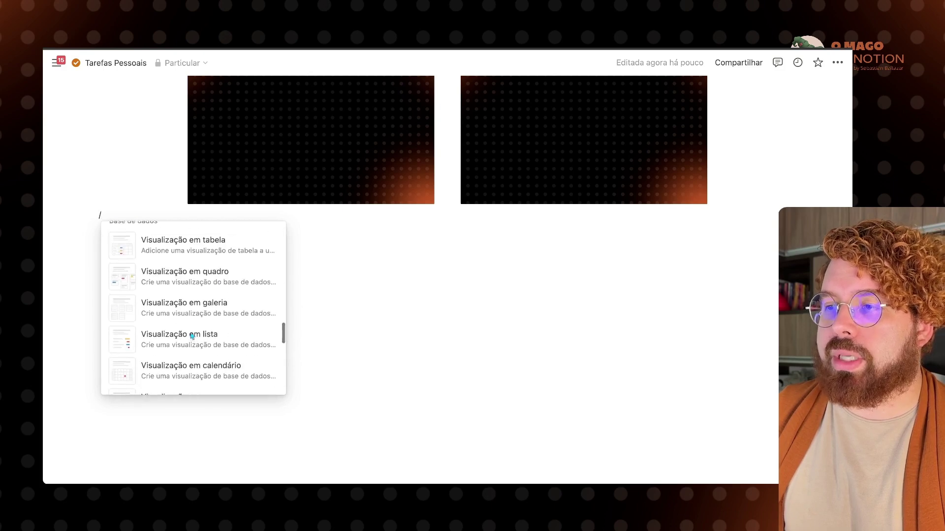
pyautogui.scroll(-12, 191, 335)
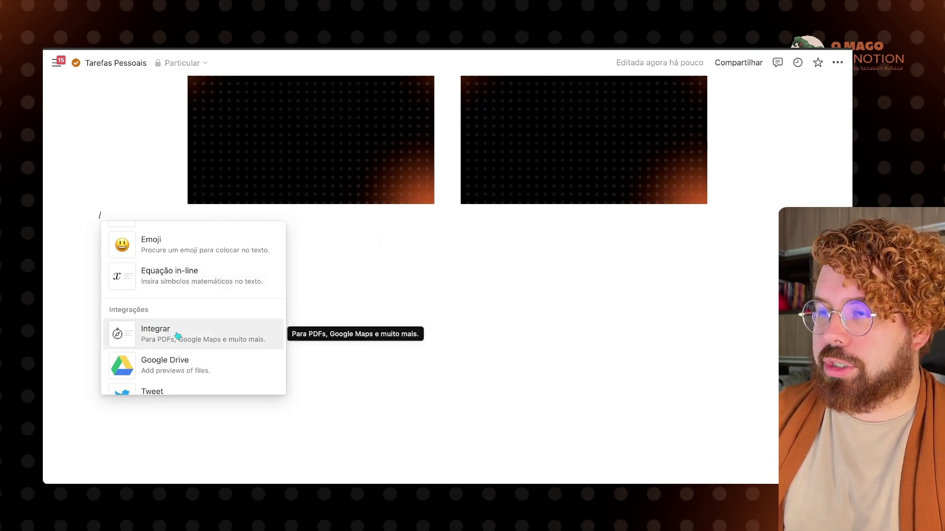
pyautogui.write('integrar')
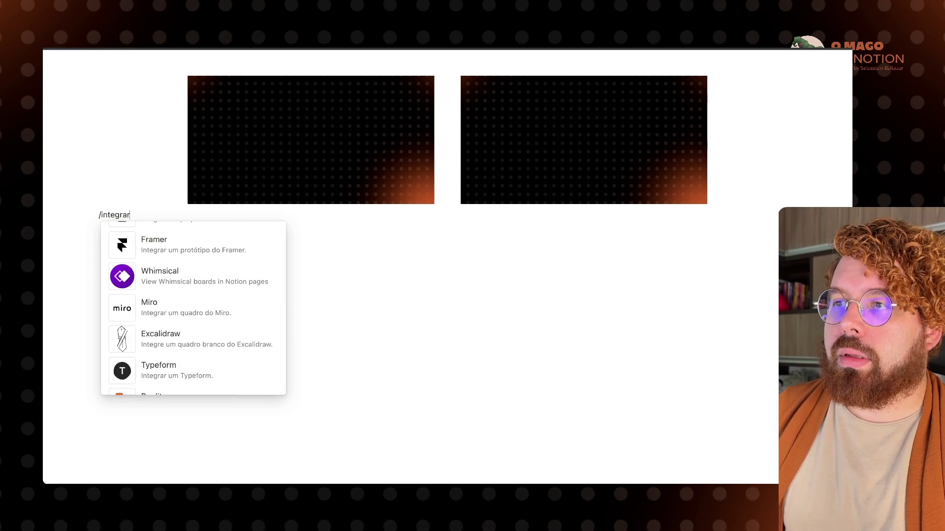
pyautogui.scroll(3, 180, 310)
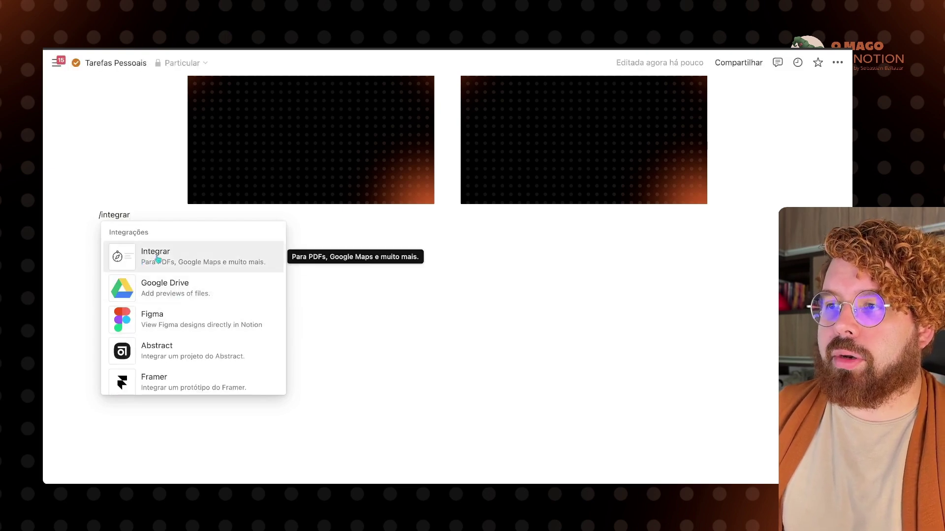
pyautogui.scroll(-15, 187, 306)
pyautogui.scroll(15, 187, 307)
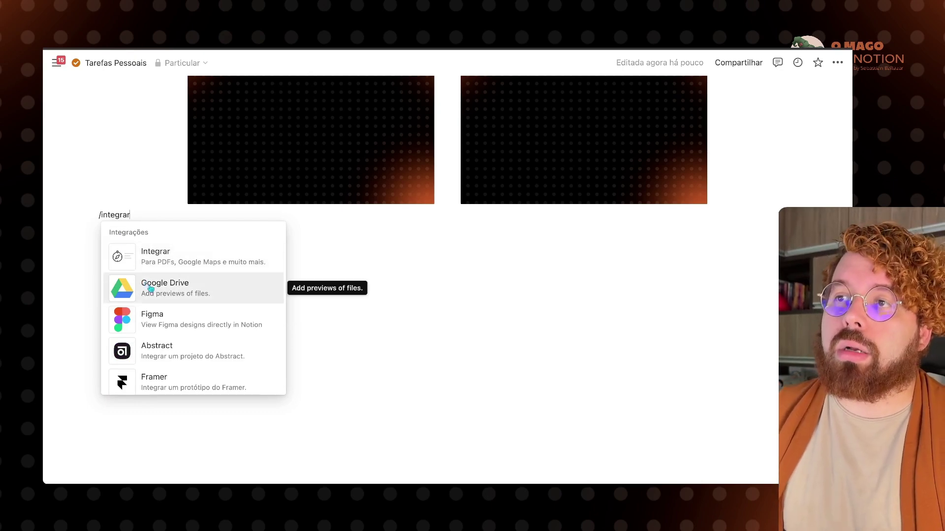
# - Insert a Google Drive block below the first image and embed "A01 - Introdução.mov" from the connected account
pyautogui.click(151, 289)
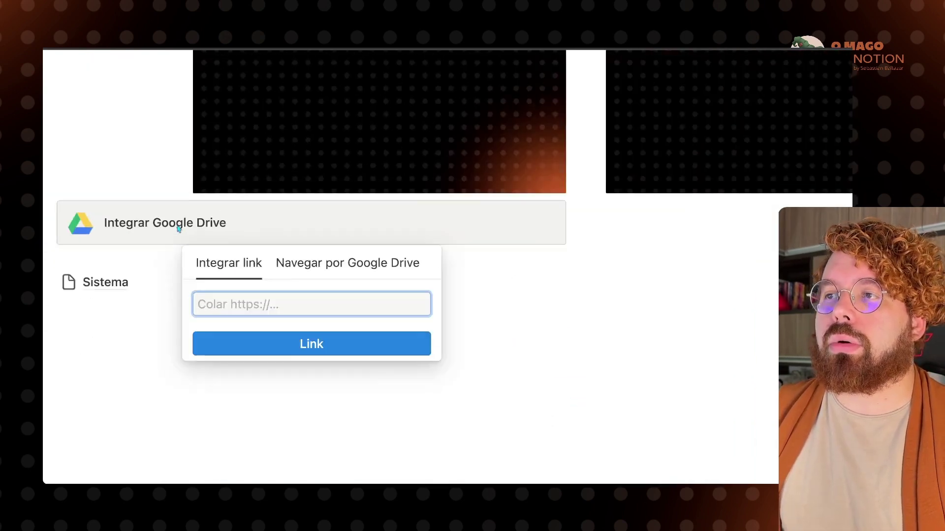
pyautogui.click(348, 261)
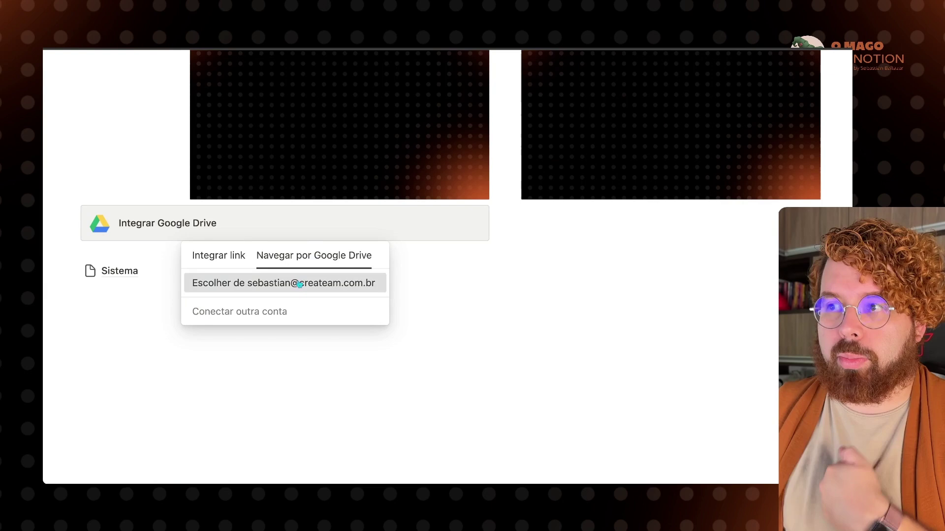
pyautogui.click(300, 284)
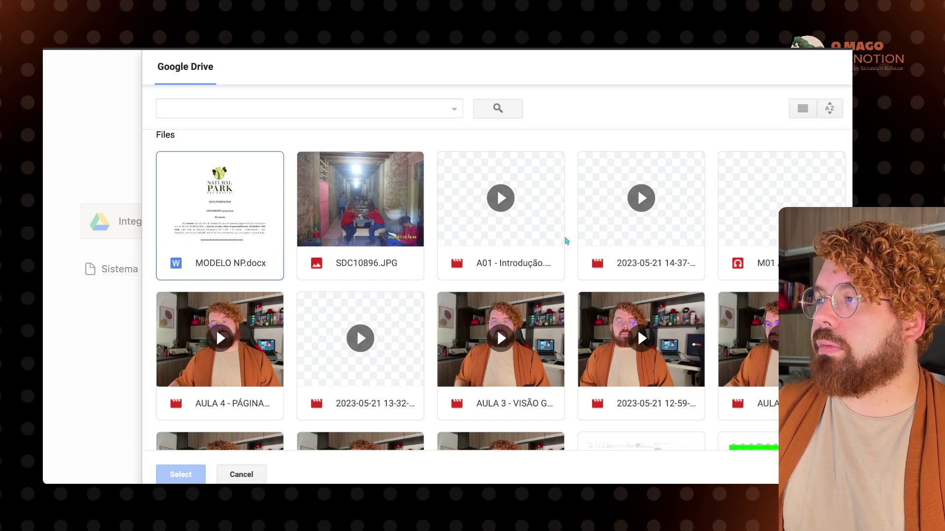
pyautogui.click(475, 190)
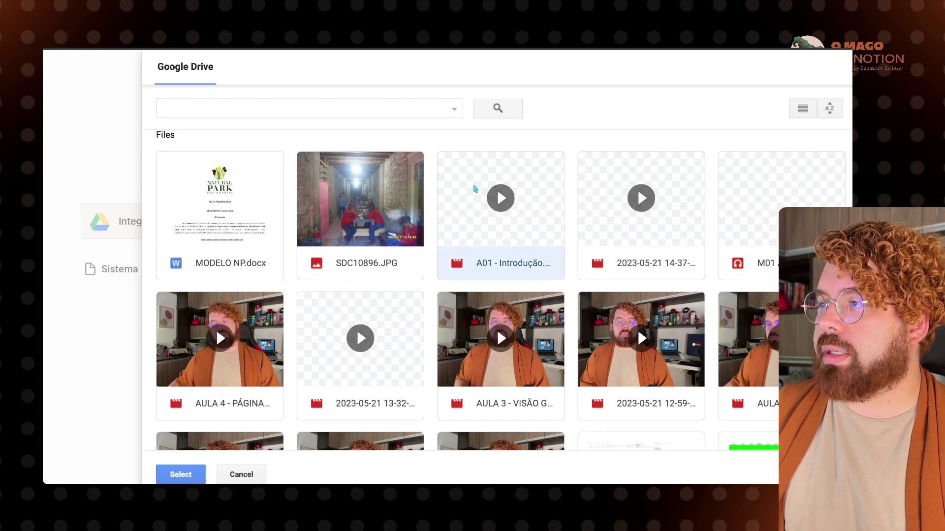
pyautogui.doubleClick(474, 190)
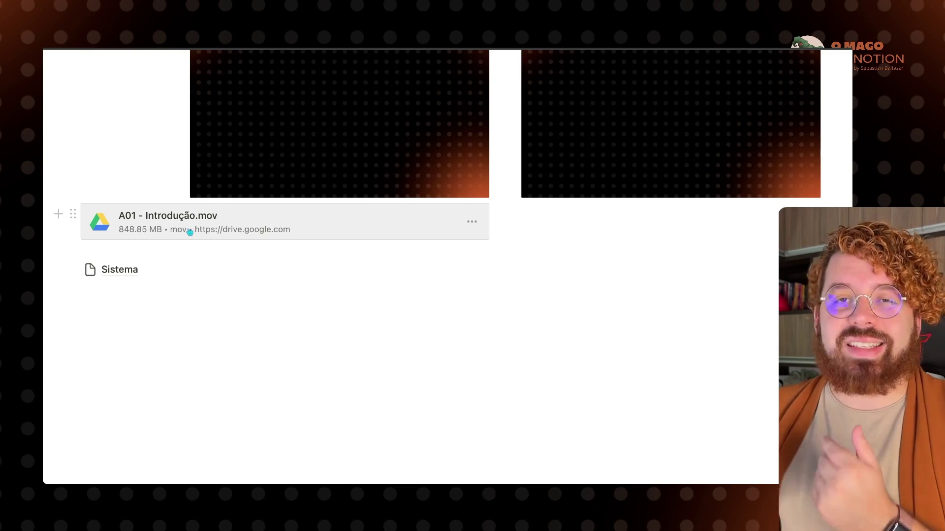
# - Delete the Google Drive embed and the images under "Tarefas Atrasadas" and "Tarefas de Hoje"
pyautogui.click(73, 214)
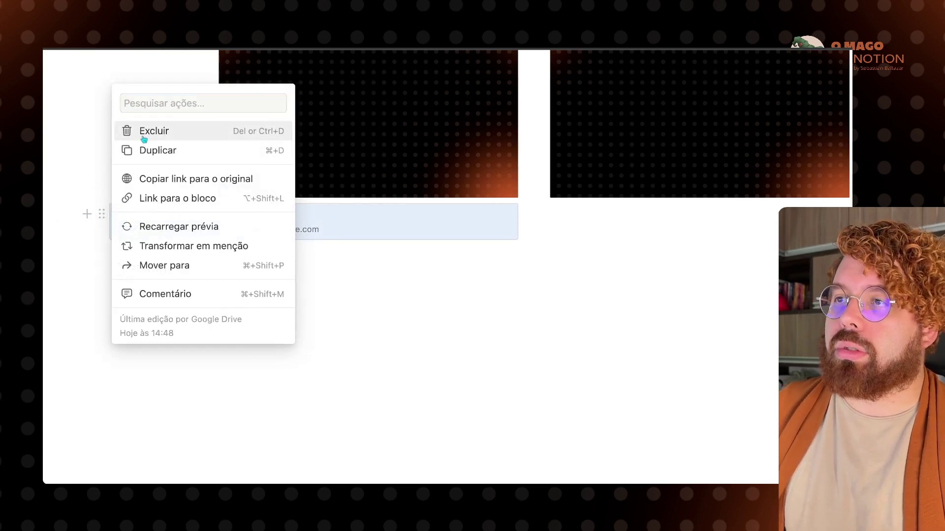
pyautogui.click(129, 131)
pyautogui.scroll(4, 142, 135)
pyautogui.scroll(-1, 197, 232)
pyautogui.click(211, 243)
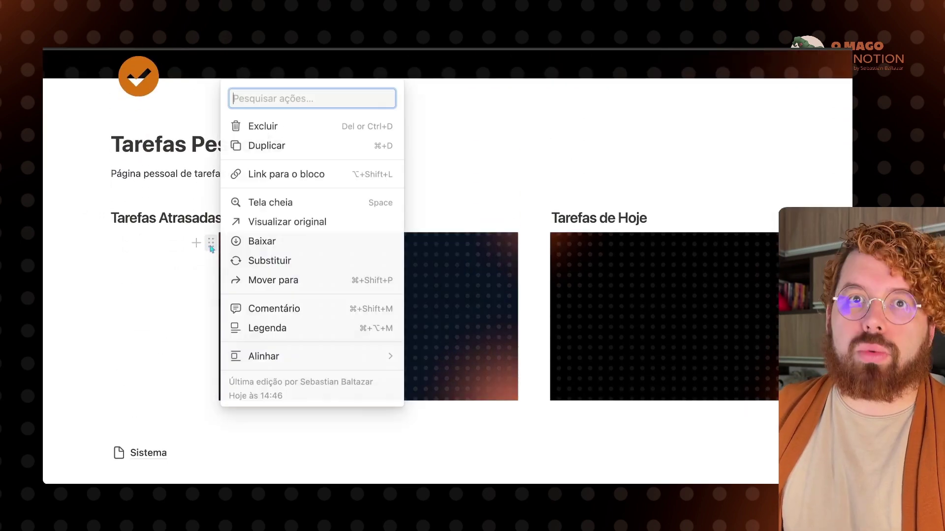
pyautogui.click(246, 129)
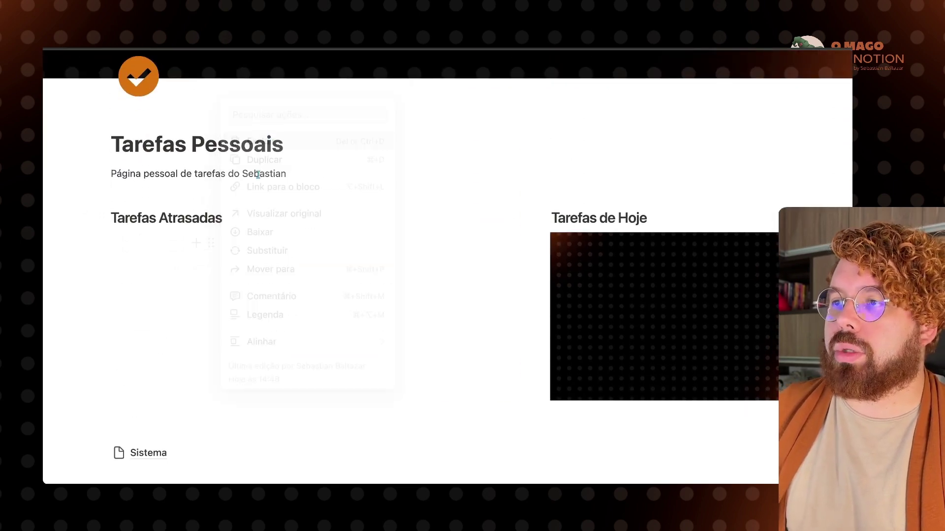
pyautogui.click(542, 242)
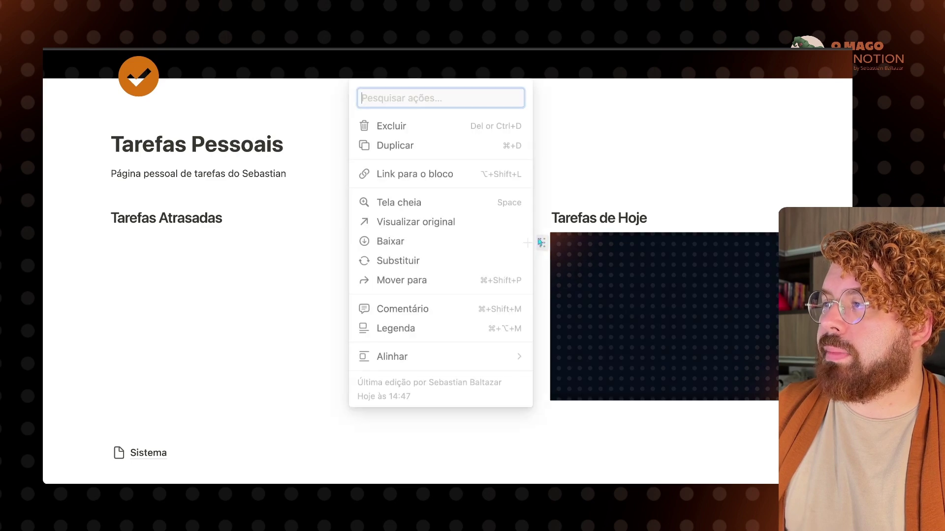
pyautogui.click(413, 125)
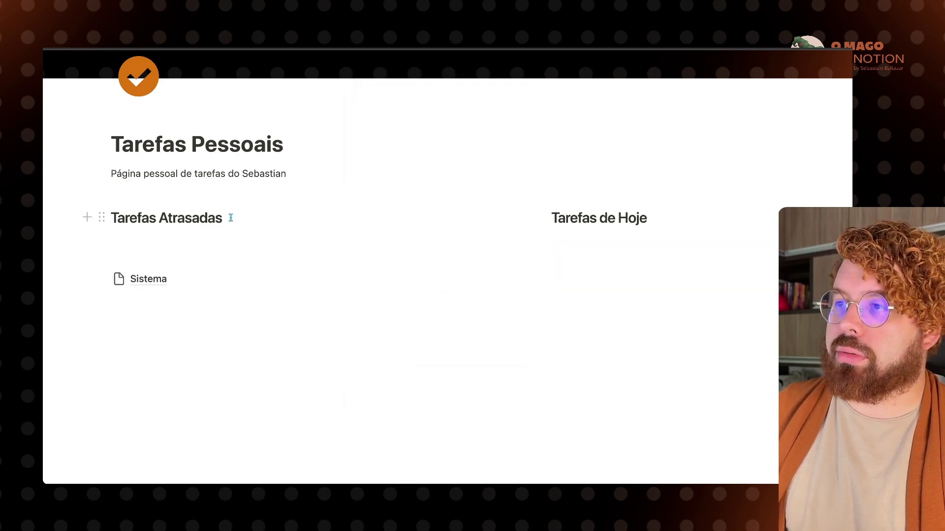
# - Insert a video block under "Tarefas Atrasadas", view its upload option and leave the block empty
pyautogui.press('Return')
pyautogui.write('/víde')
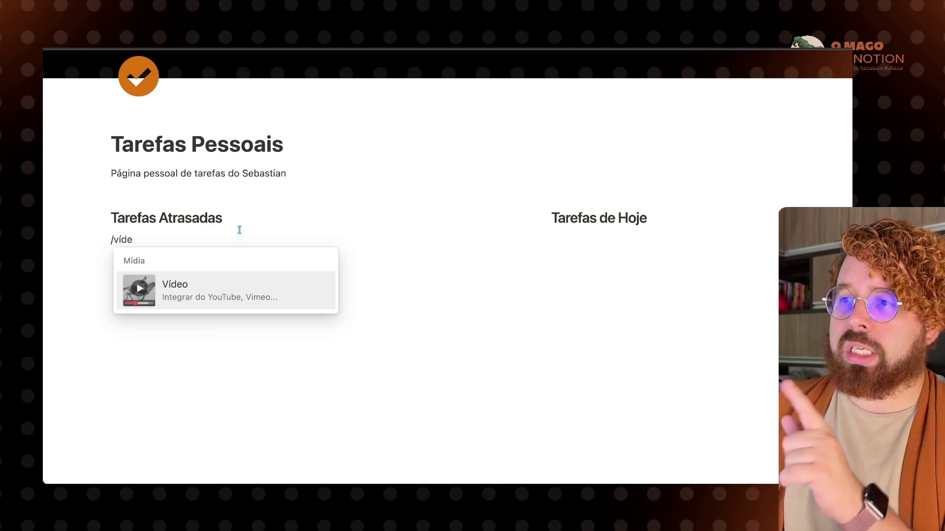
pyautogui.click(216, 285)
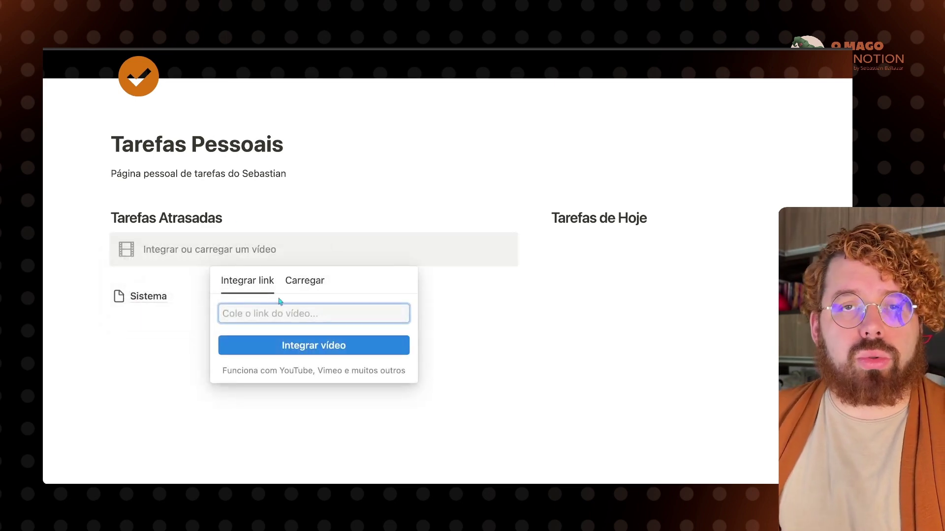
pyautogui.click(301, 289)
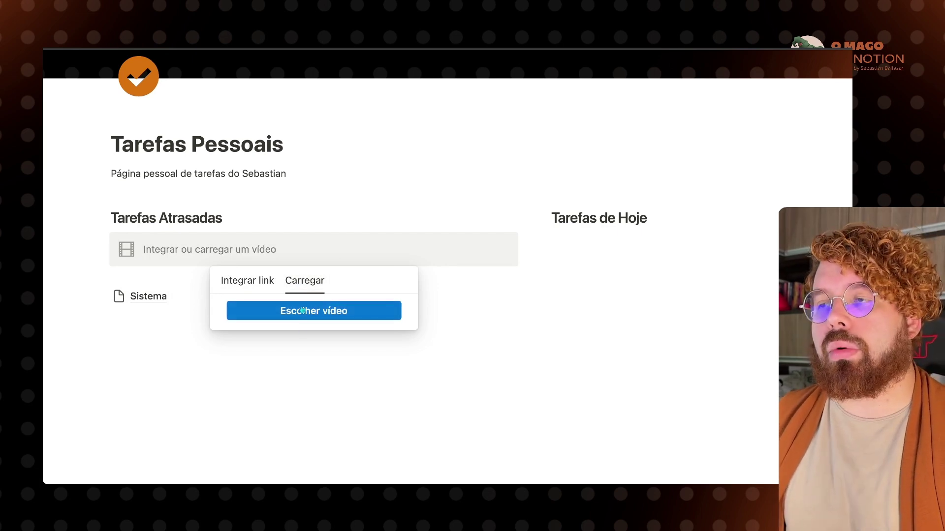
pyautogui.click(261, 230)
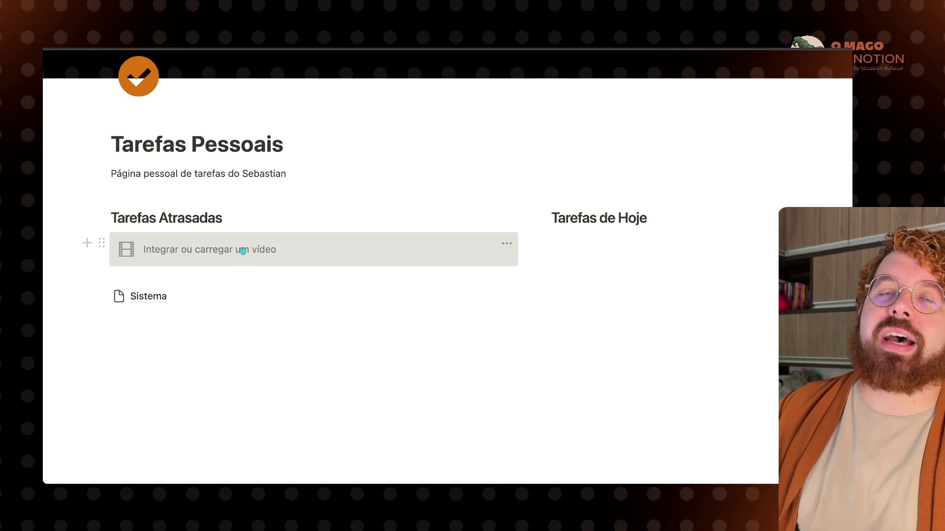
# - Delete the empty video block under "Tarefas Atrasadas"
pyautogui.scroll(2, 243, 252)
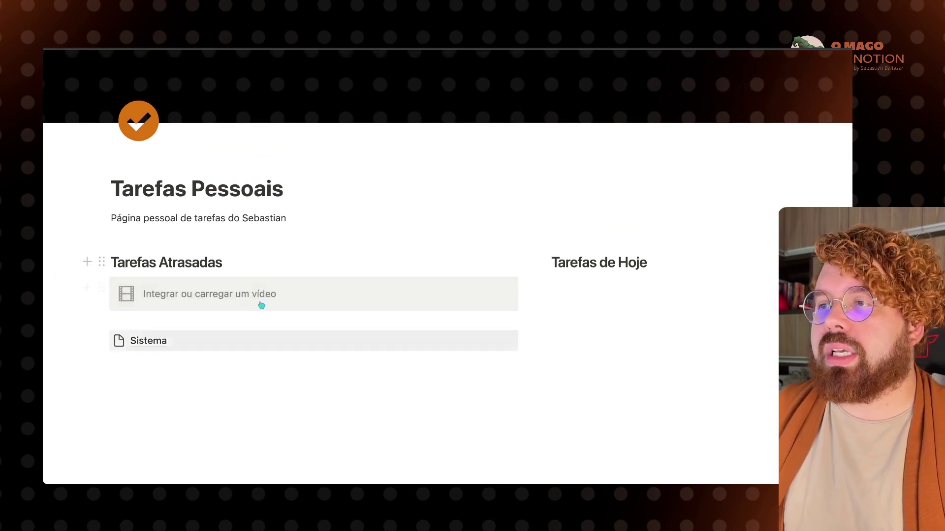
pyautogui.click(169, 291)
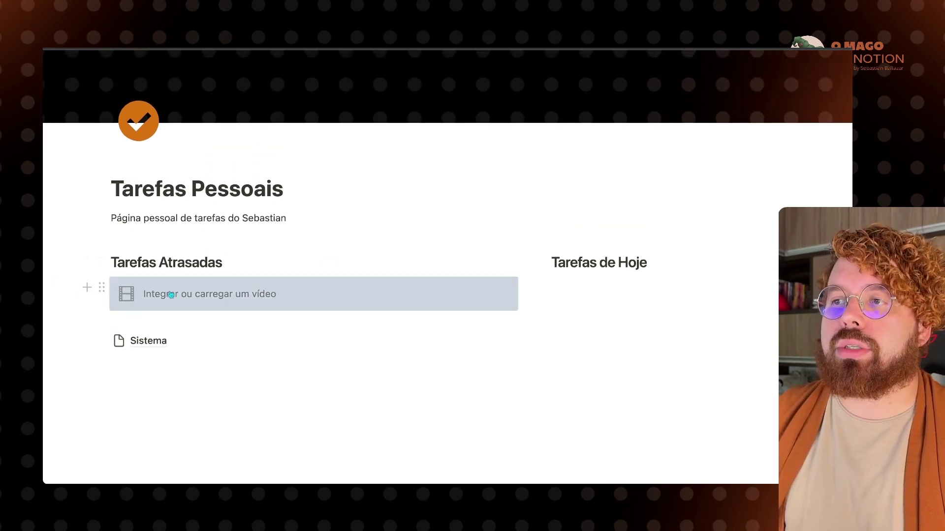
pyautogui.press('Delete')
pyautogui.click(169, 291)
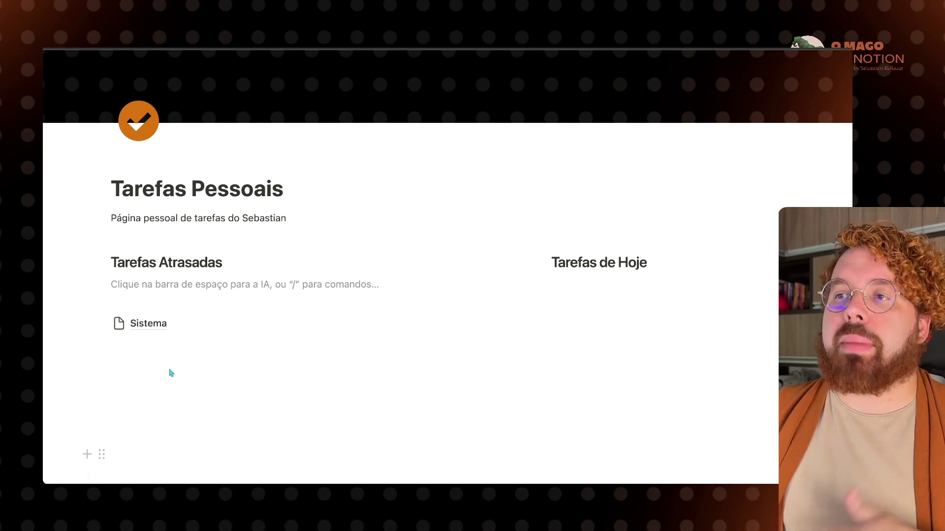
# - Turn the "Tarefas Atrasadas" heading into a quote block (Citação)
pyautogui.click(103, 262)
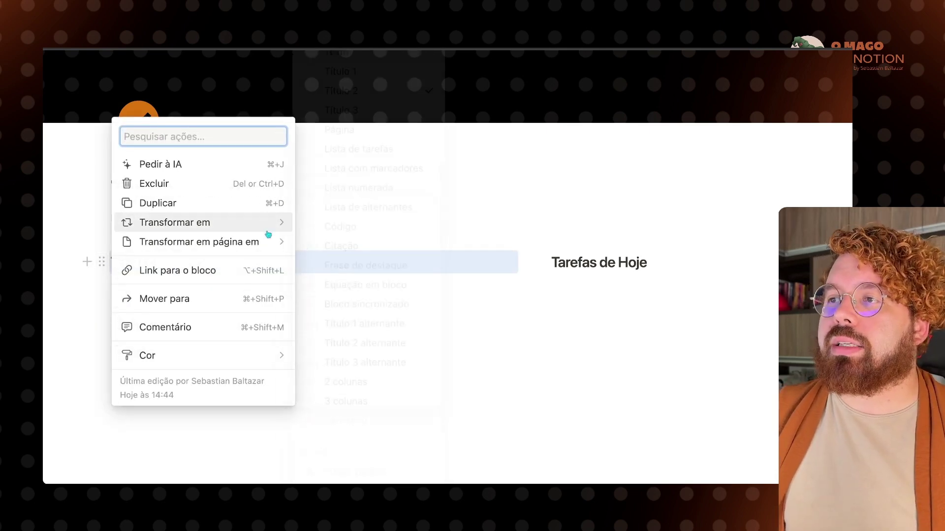
pyautogui.moveTo(264, 227)
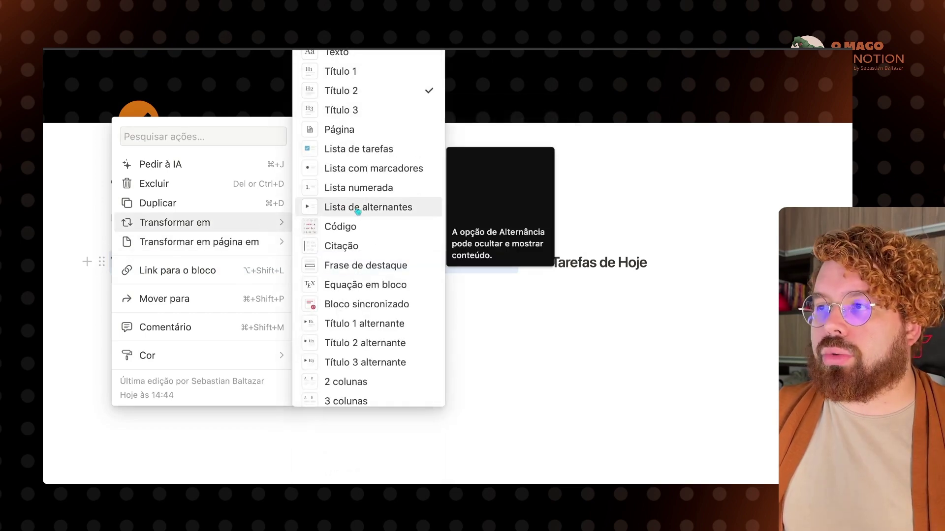
pyautogui.click(365, 247)
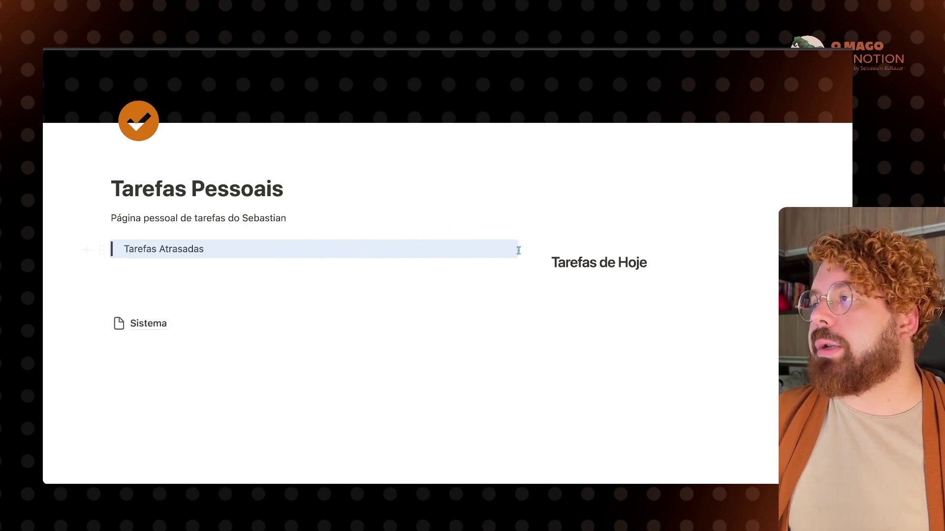
# - Turn the "Tarefas de Hoje" heading into a level 2 toggle heading (Título 2 alternante)
pyautogui.click(541, 262)
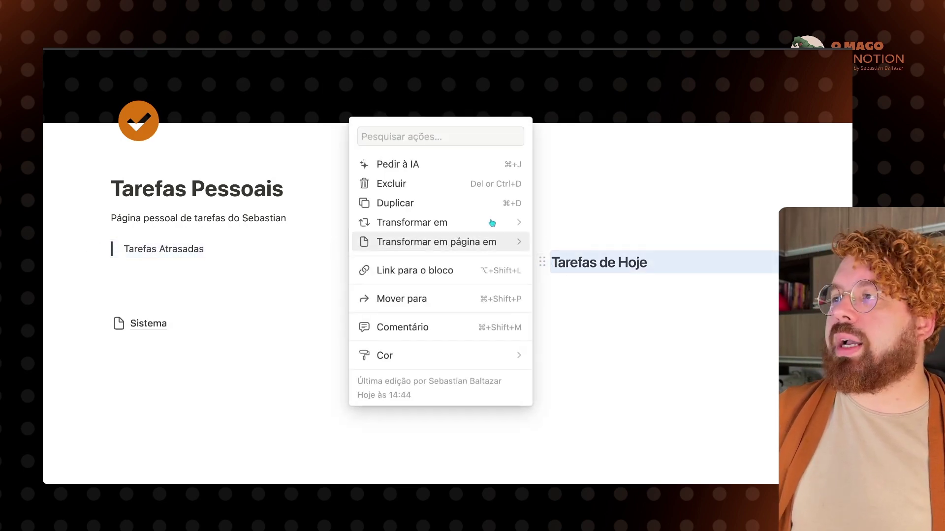
pyautogui.moveTo(492, 222)
pyautogui.click(601, 343)
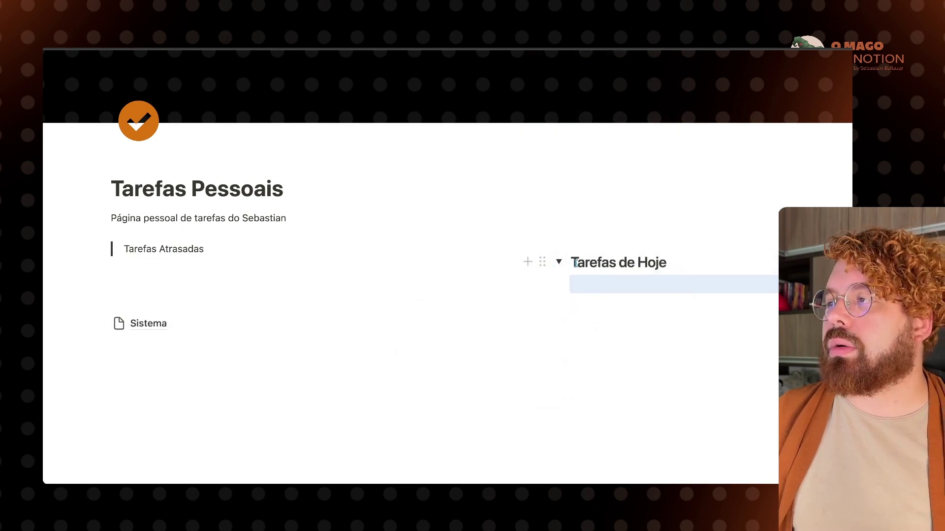
# - Try expanding and collapsing the "Tarefas de Hoje" toggle, add the text "sasas" inside it, and leave it collapsed
pyautogui.click(534, 261)
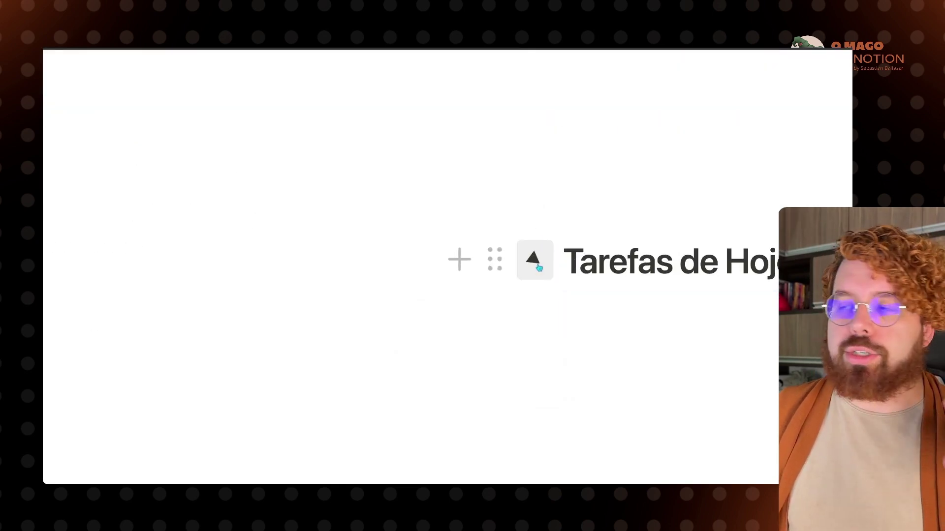
pyautogui.click(536, 263)
pyautogui.click(535, 261)
pyautogui.click(534, 261)
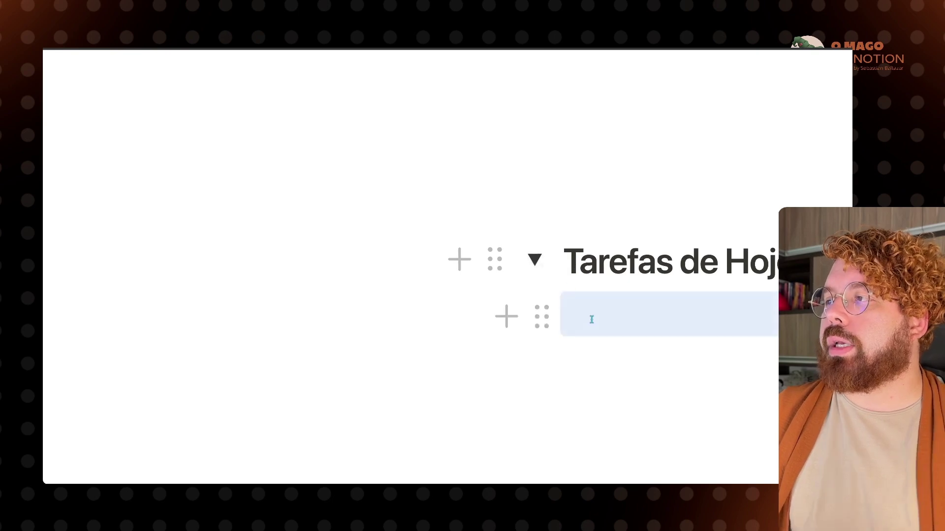
pyautogui.click(591, 319)
pyautogui.write('sasas')
pyautogui.click(534, 261)
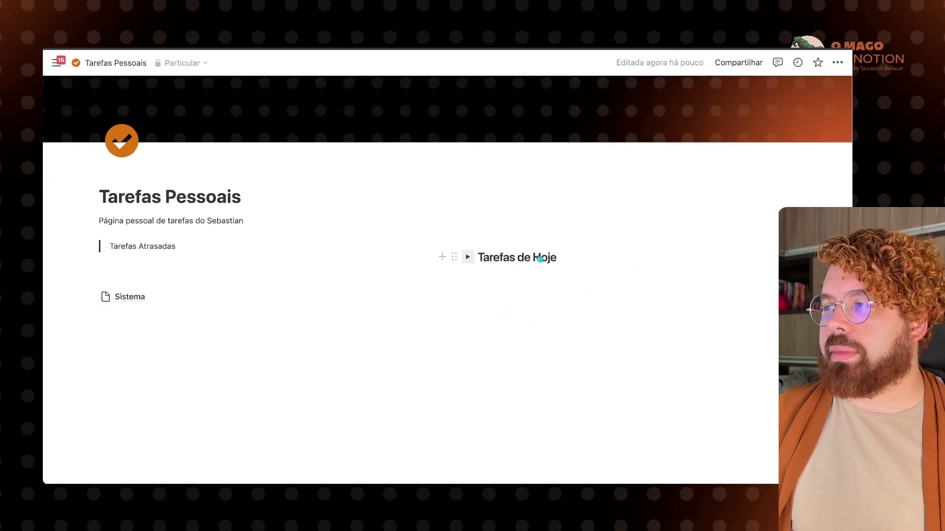
pyautogui.click(581, 251)
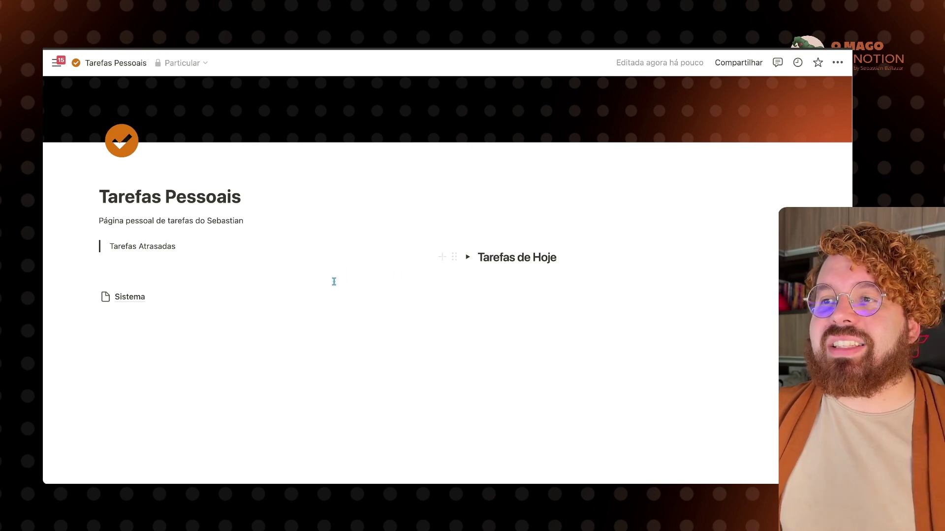
# - Insert a three-column layout on a new line directly below the page description
pyautogui.click(120, 244)
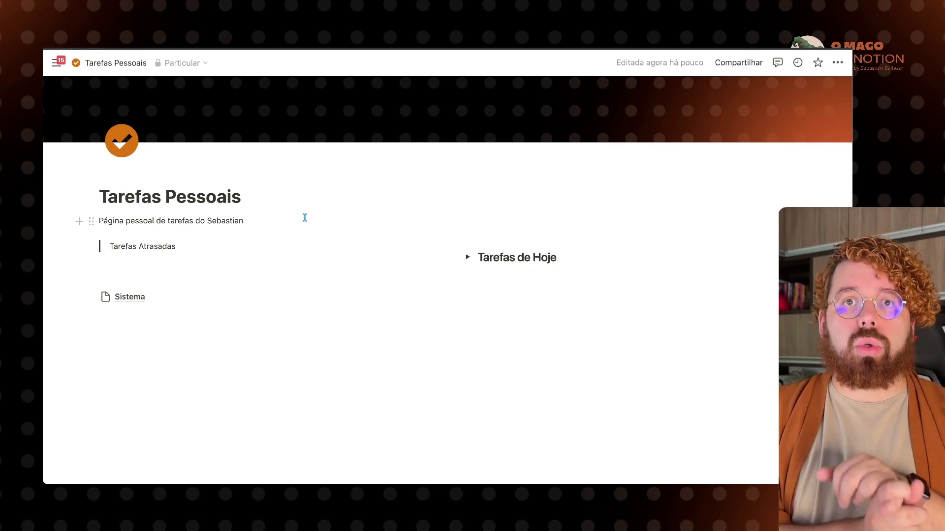
pyautogui.press('Return')
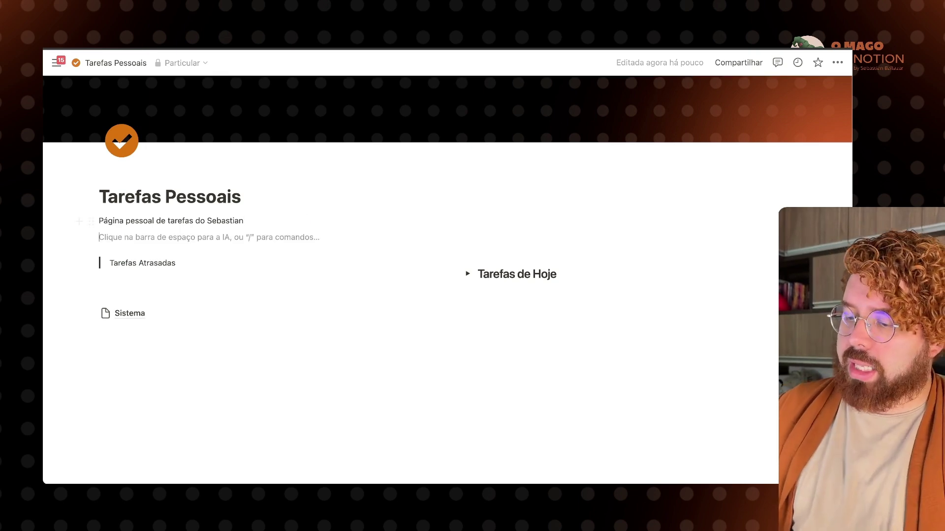
pyautogui.write('/3col')
pyautogui.press('Return')
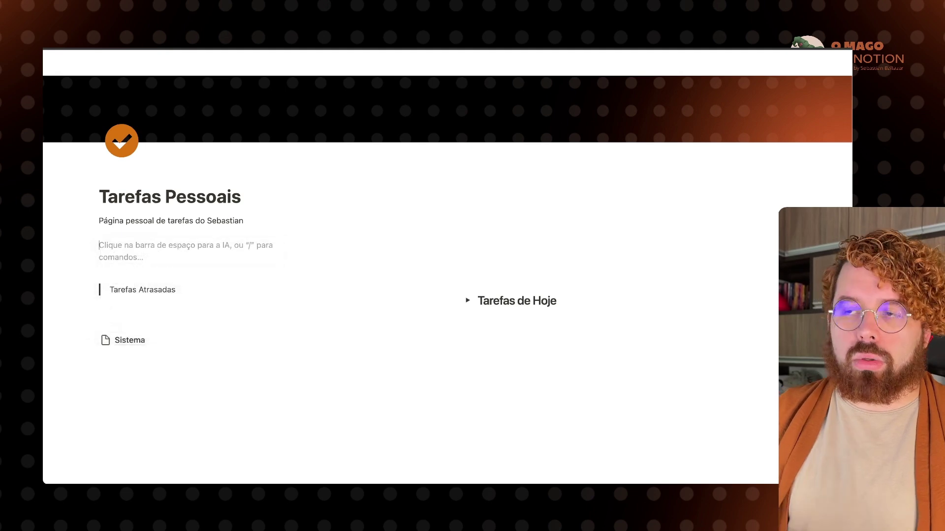
# - Fill the three columns with "Tarefas Atrasadas" as plain text, the "Tarefas de Hoje" toggle heading and the text "Treceira"
pyautogui.press('Delete')
pyautogui.press('BackSpace')
pyautogui.moveTo(88, 277); pyautogui.dragTo(90, 246)
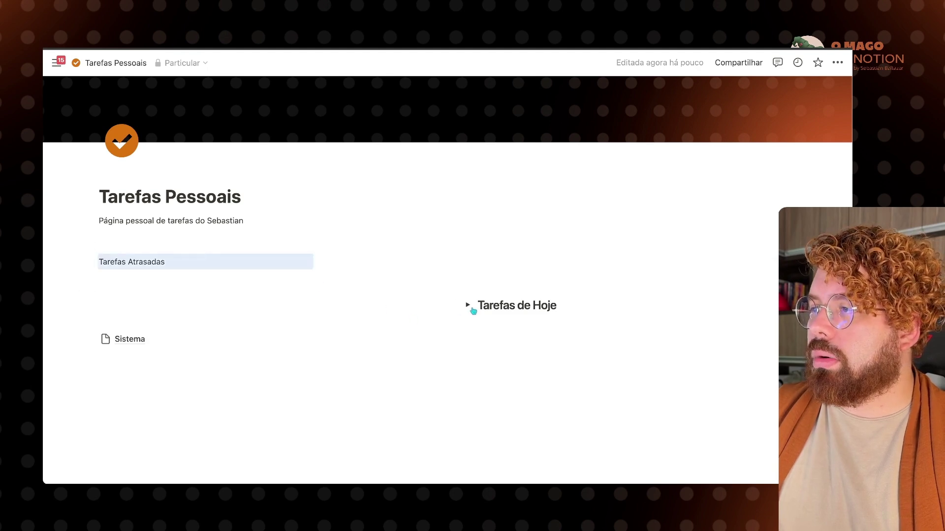
pyautogui.moveTo(452, 303); pyautogui.dragTo(350, 256)
pyautogui.click(698, 254)
pyautogui.write('Treceira')
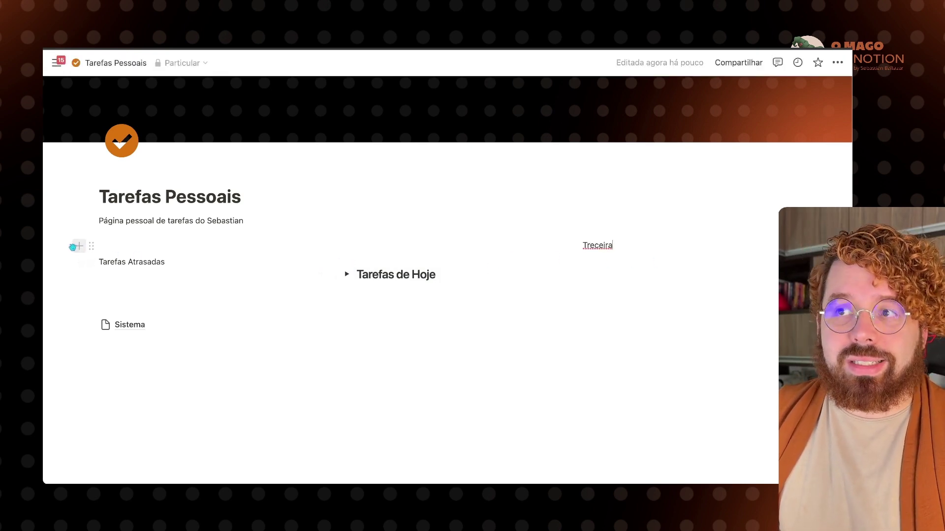
# - Delete the three-column layout with all its contents and insert an empty two-column layout below the page description
pyautogui.moveTo(310, 253); pyautogui.dragTo(670, 293)
pyautogui.press('BackSpace')
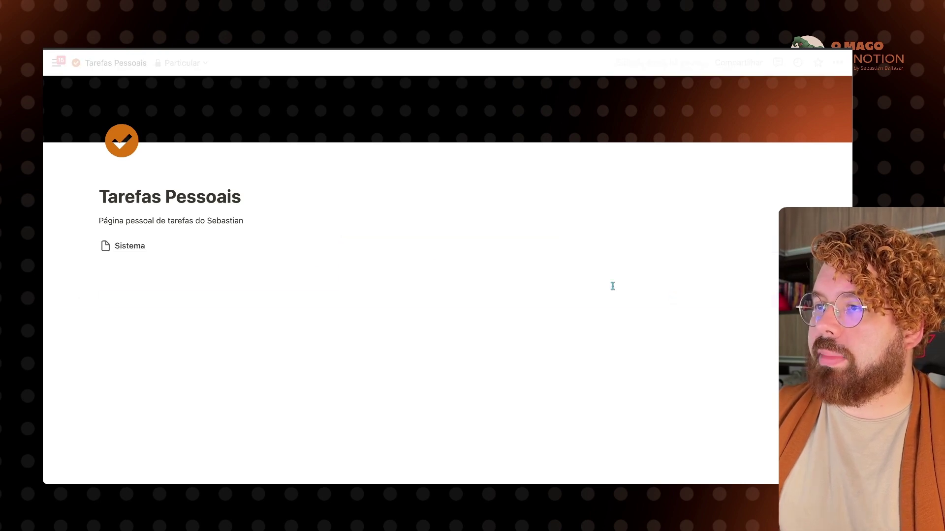
pyautogui.click(255, 225)
pyautogui.press('Return')
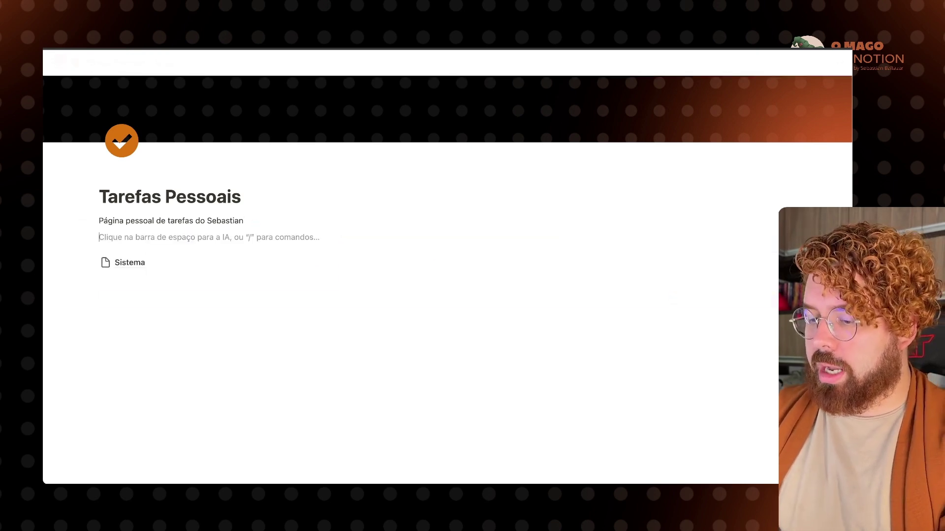
pyautogui.write('/2co')
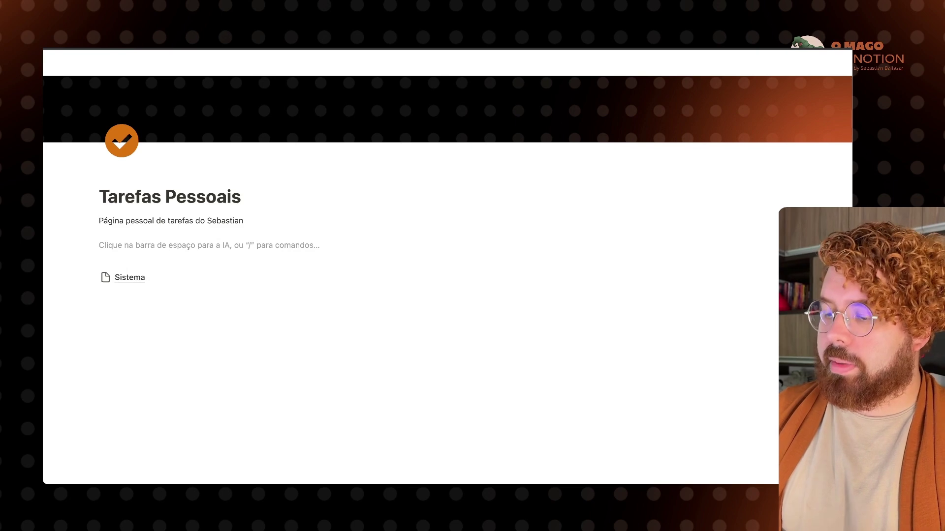
pyautogui.write('##')
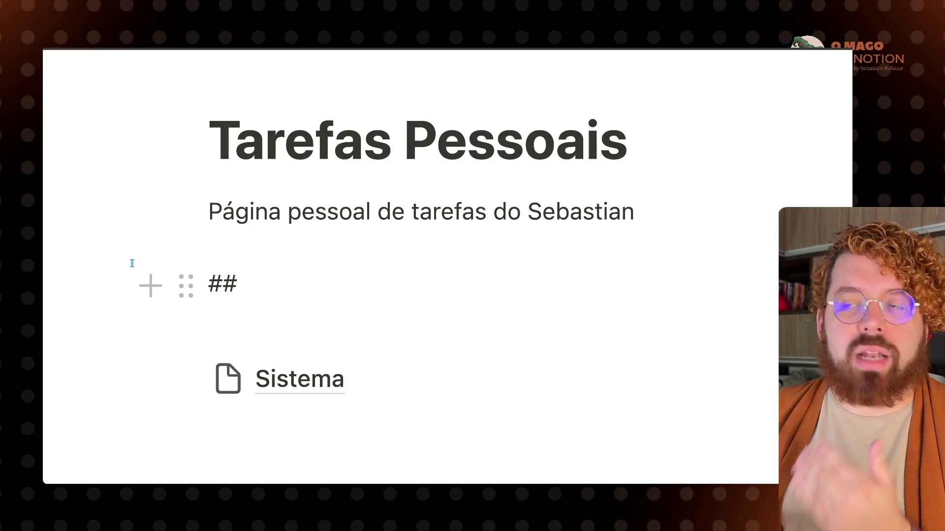
pyautogui.press('BackSpace')
pyautogui.press('BackSpace')
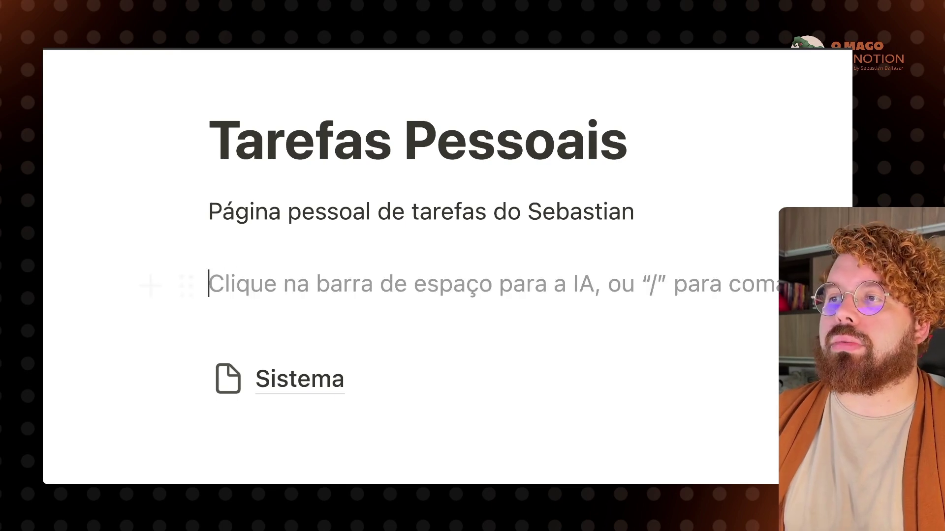
# - Add the level 2 heading "Tarefas Atrasadas" in the first column using the Markdown prefix "##"
pyautogui.write('##')
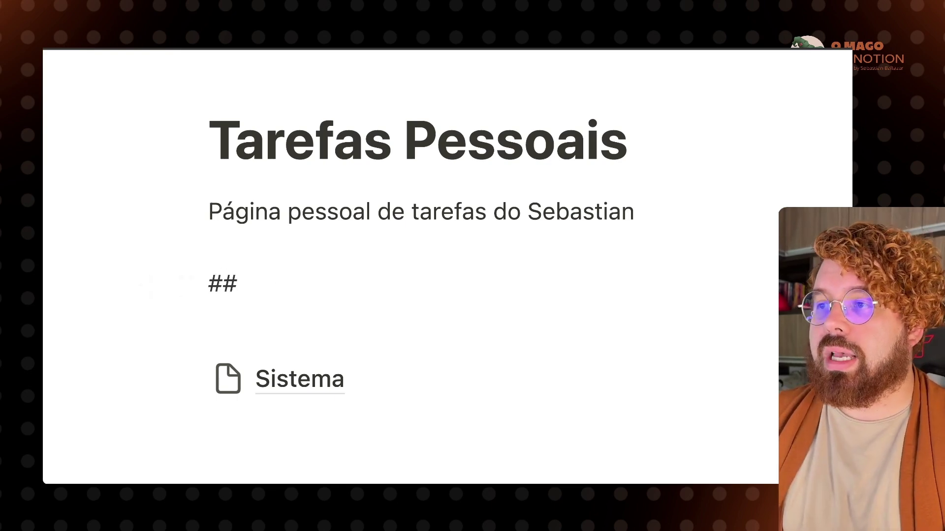
pyautogui.press('space')
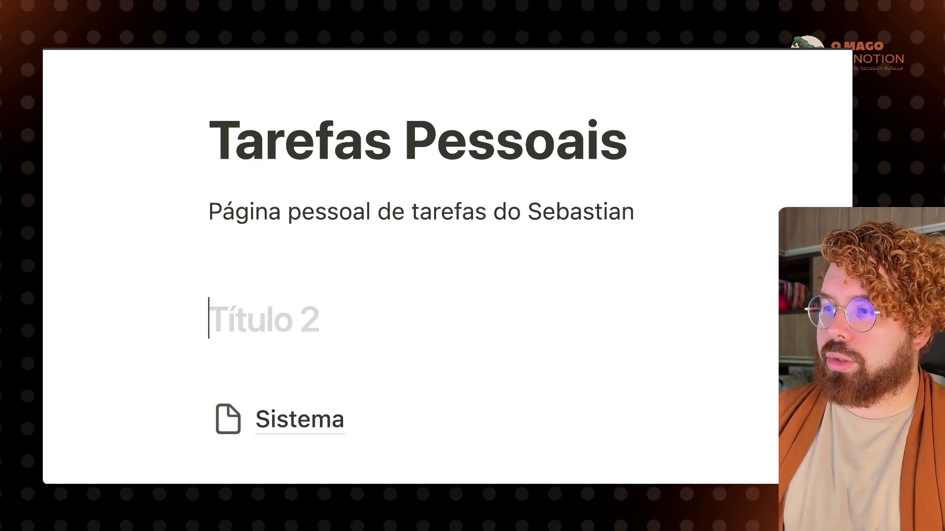
pyautogui.write('Tarefas At')
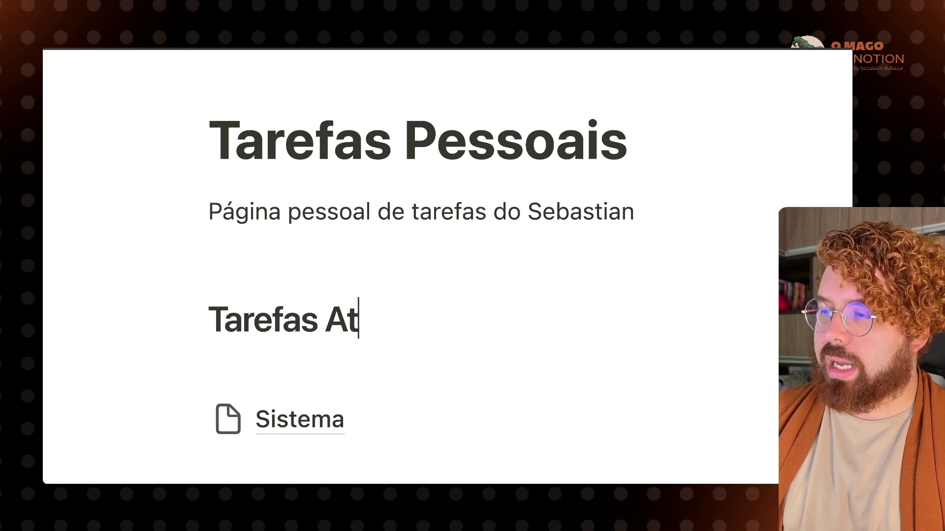
pyautogui.write('rasadas')
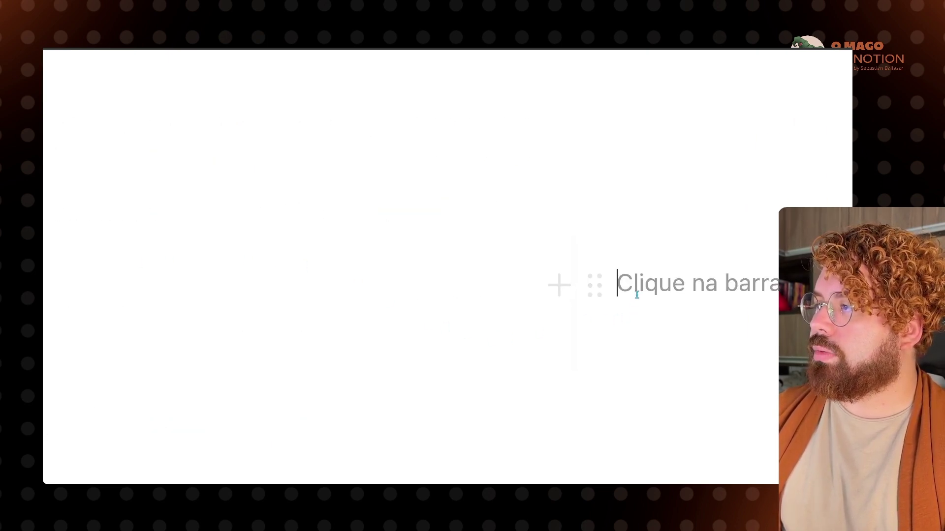
# - Add the level 2 heading "Tarefas de Hoje" in the second column using the Markdown prefix "##"
pyautogui.write('## ')
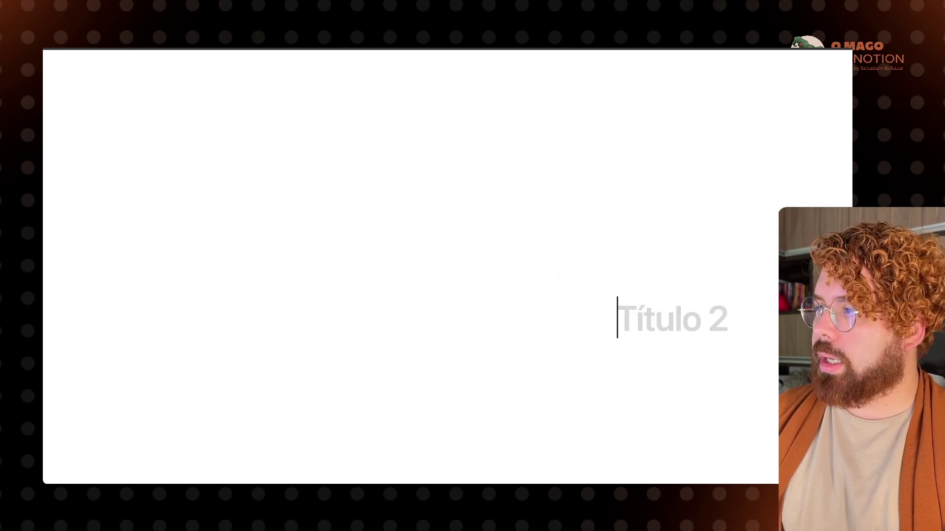
pyautogui.write('Tarefas de')
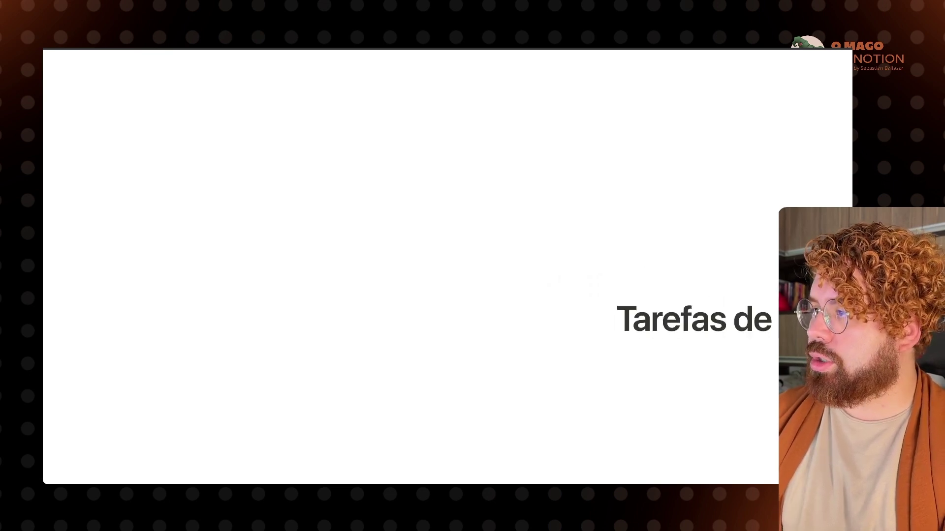
pyautogui.write(' Hoje')
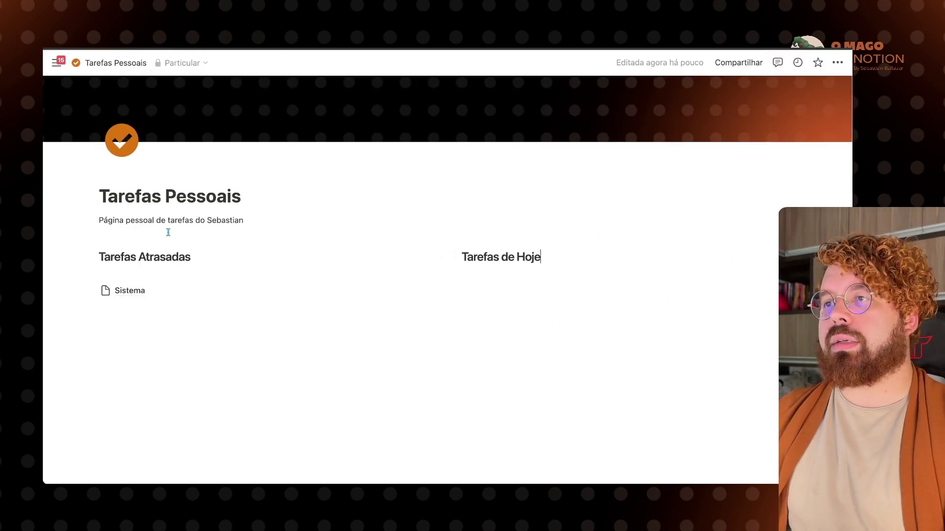
# - Add an empty text line below both the "Tarefas Atrasadas" and "Tarefas de Hoje" headings
pyautogui.click(191, 257)
pyautogui.press('Return')
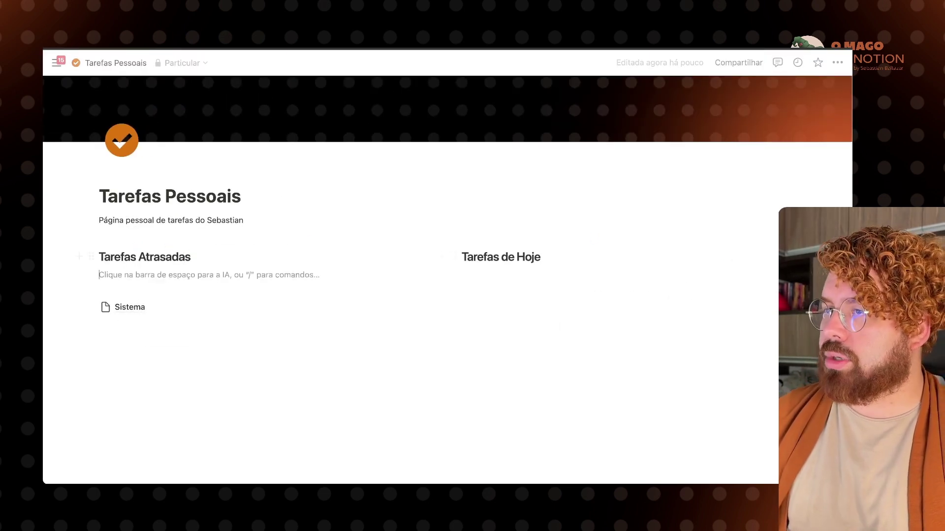
pyautogui.click(565, 260)
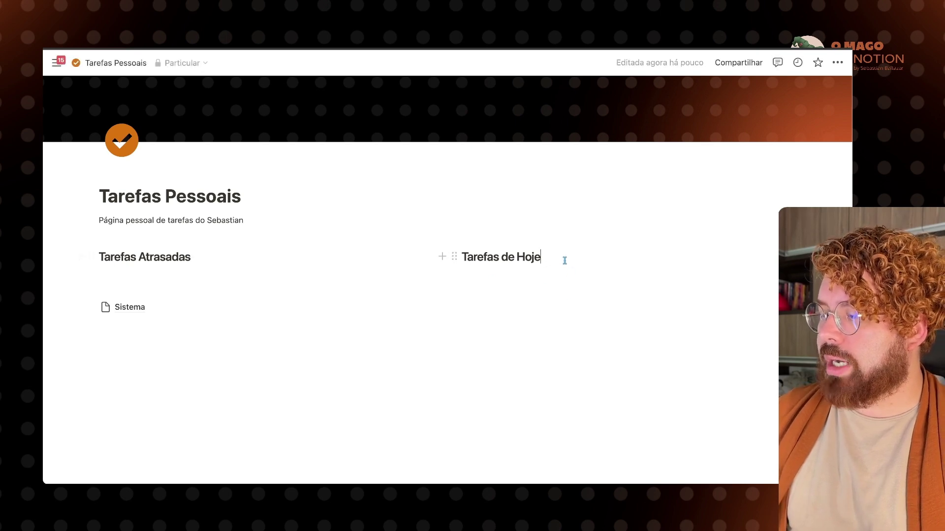
pyautogui.press('Return')
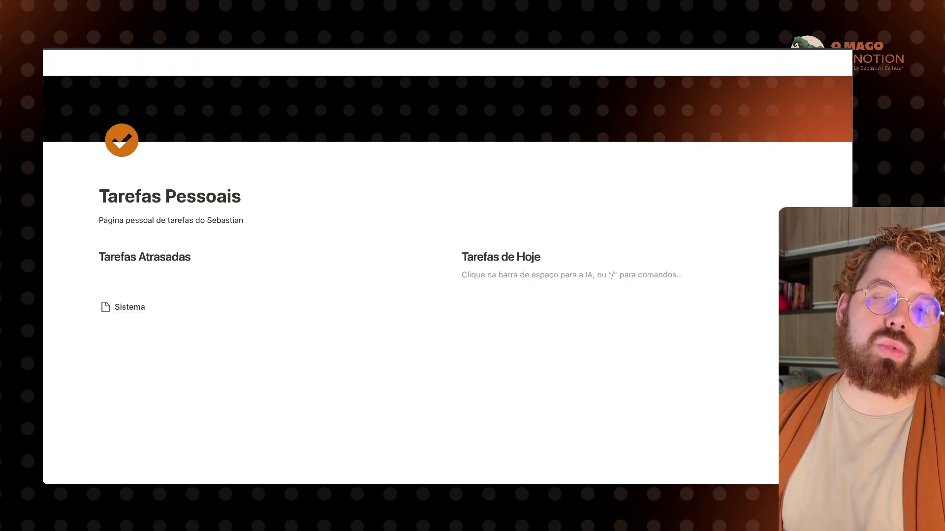